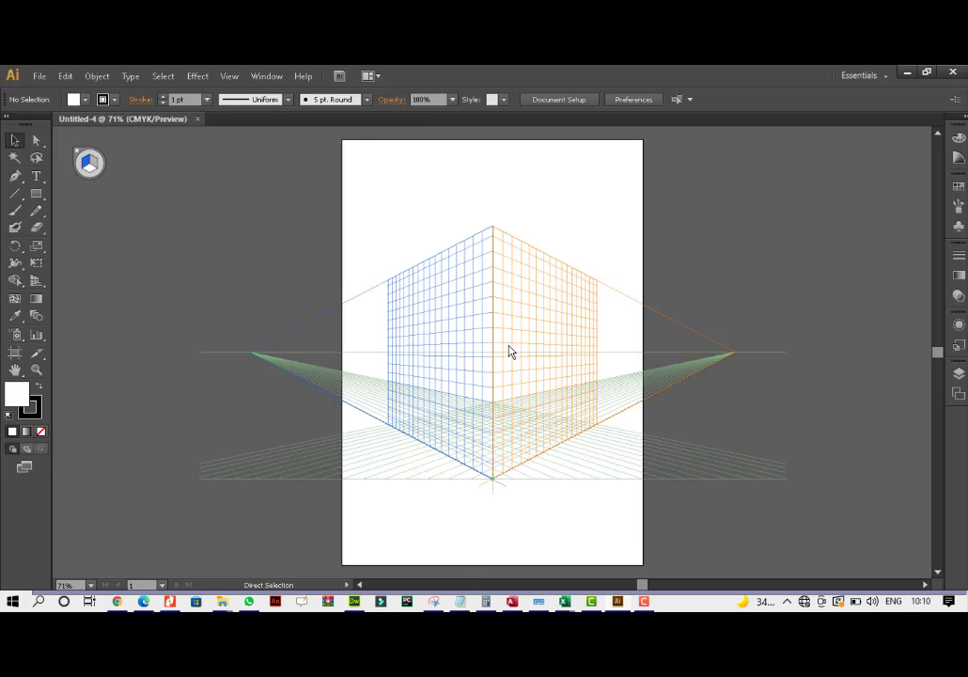
# Draw the box's base rectangle on the horizontal grid plane, from the front bottom corner back to the left grid's outer edge.
pyautogui.hotkey('ctrl', '+')
pyautogui.hotkey('ctrl', '+')
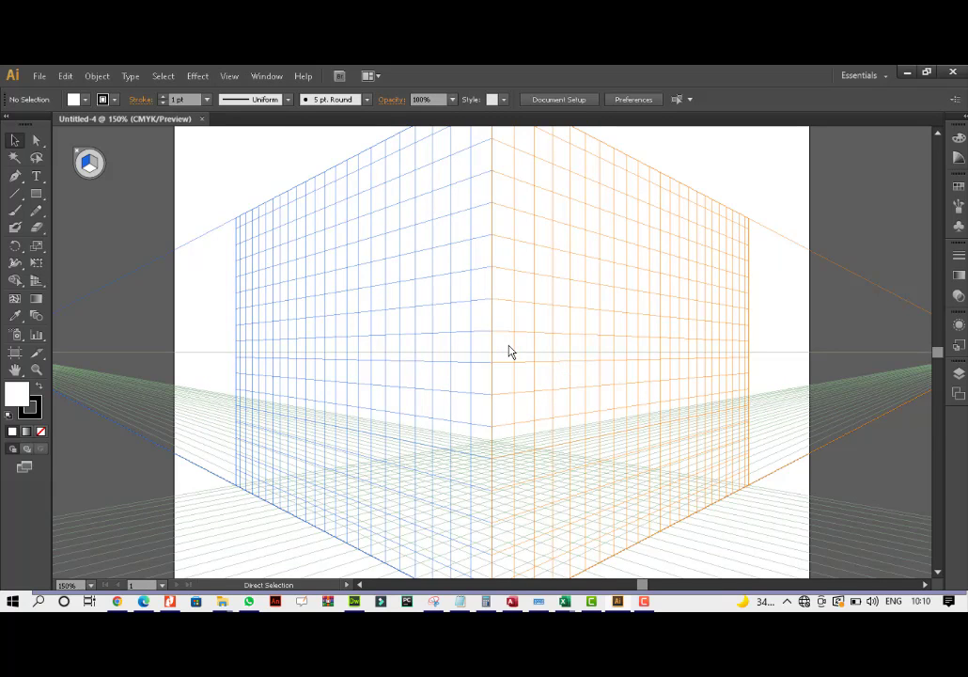
pyautogui.press('v')
pyautogui.scroll(-3, 477, 467)
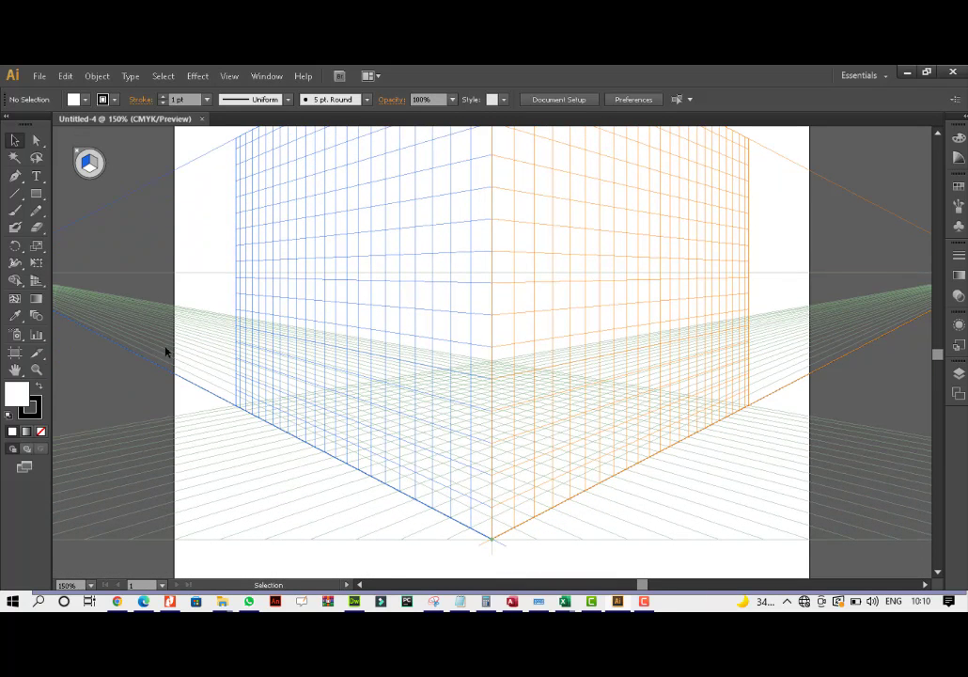
pyautogui.click(35, 193)
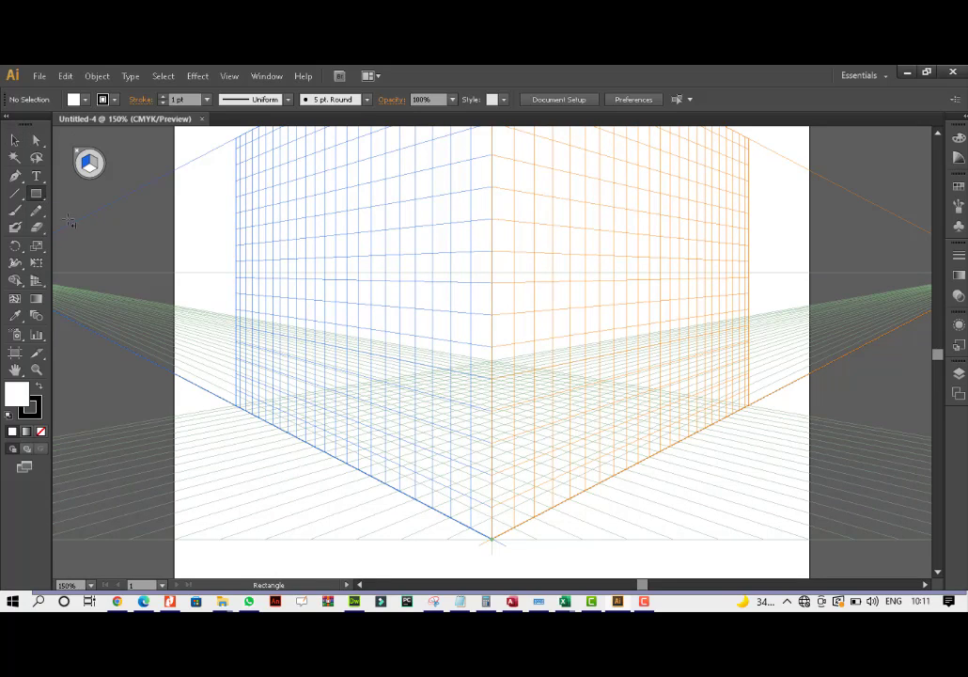
pyautogui.click(88, 166)
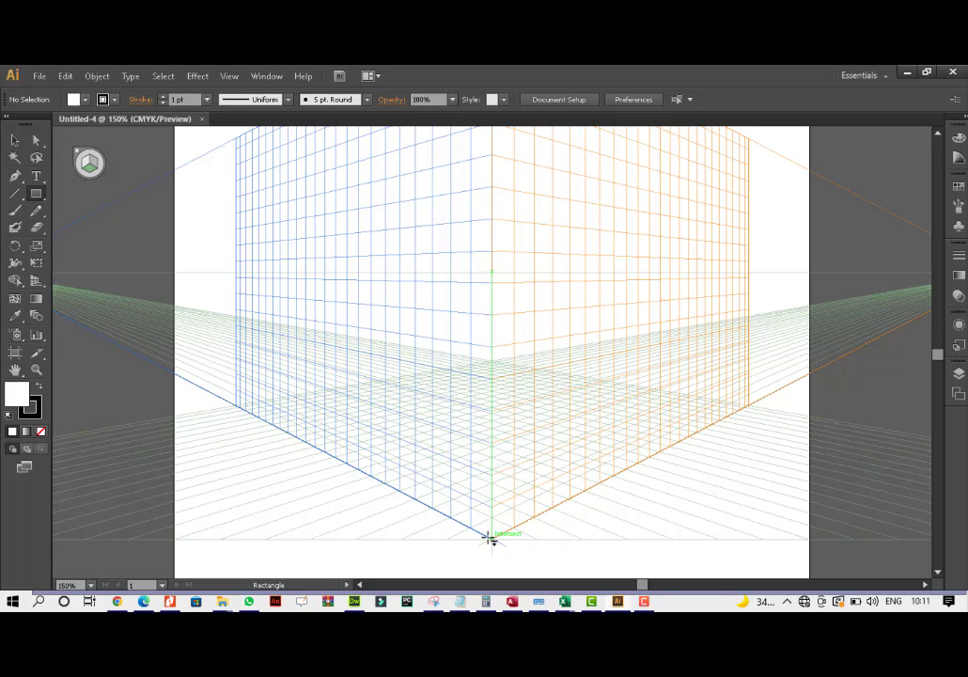
pyautogui.moveTo(495, 540); pyautogui.dragTo(329, 392)
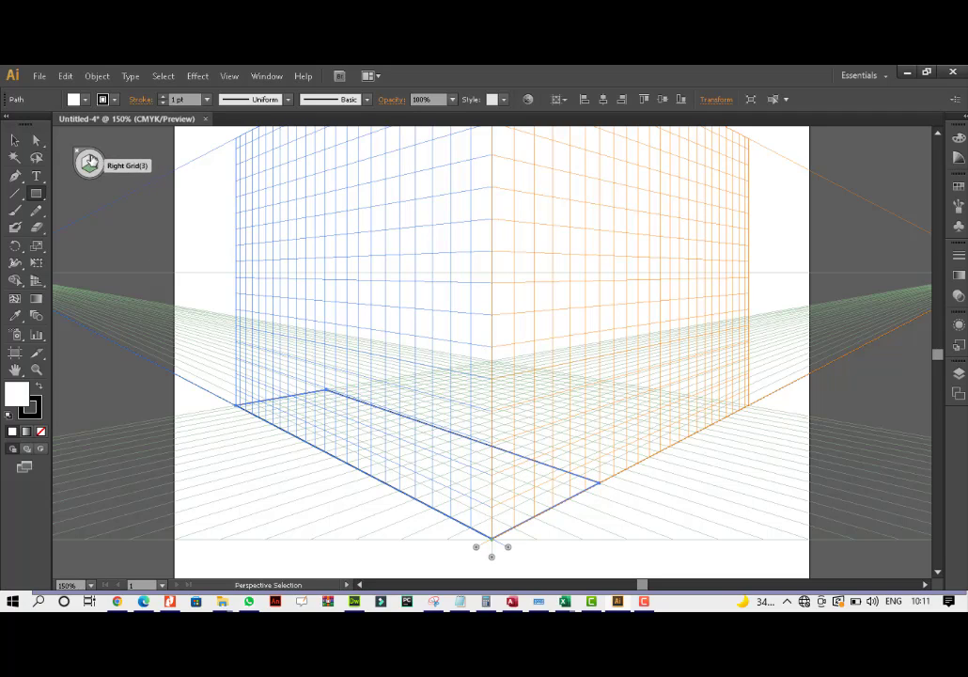
# Draw the box's right and left faces at matching height on the right and left grid planes, rising from the base rectangle's edges.
pyautogui.click(91, 162)
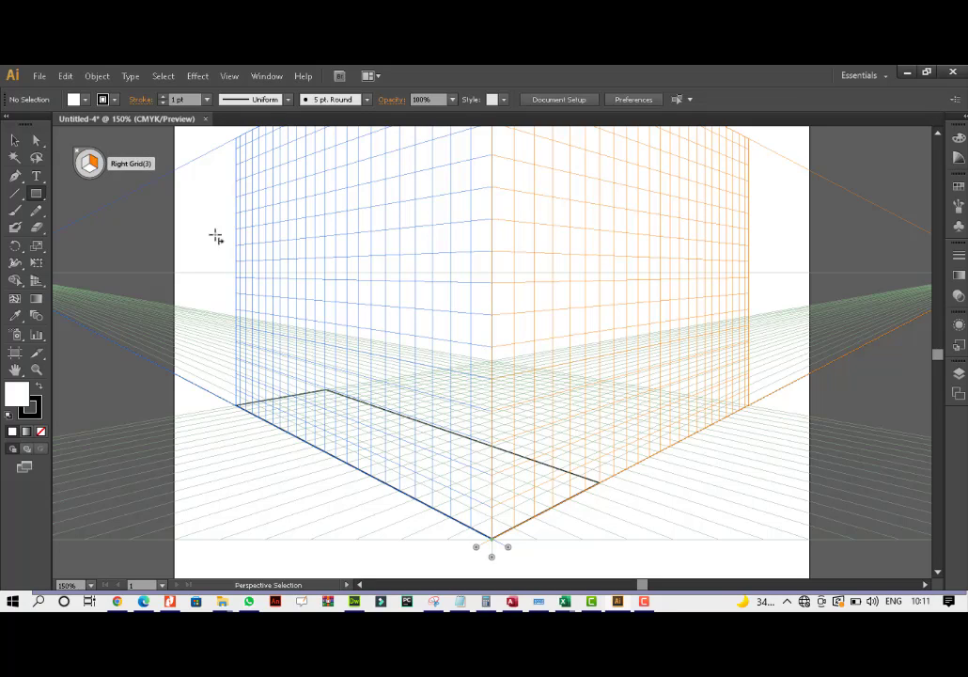
pyautogui.press('m')
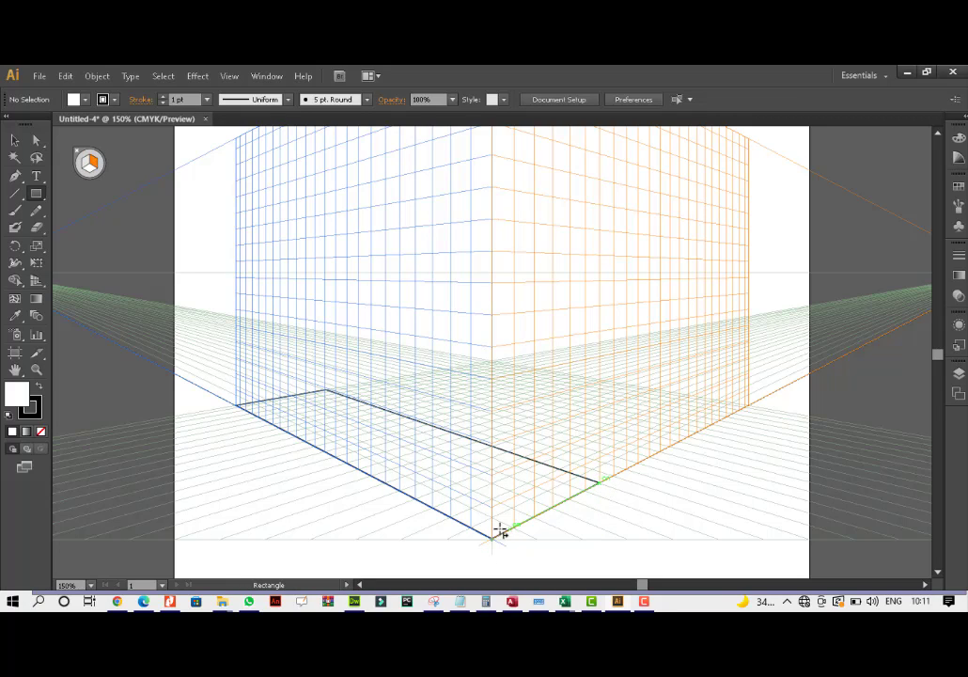
pyautogui.moveTo(494, 538); pyautogui.dragTo(601, 346)
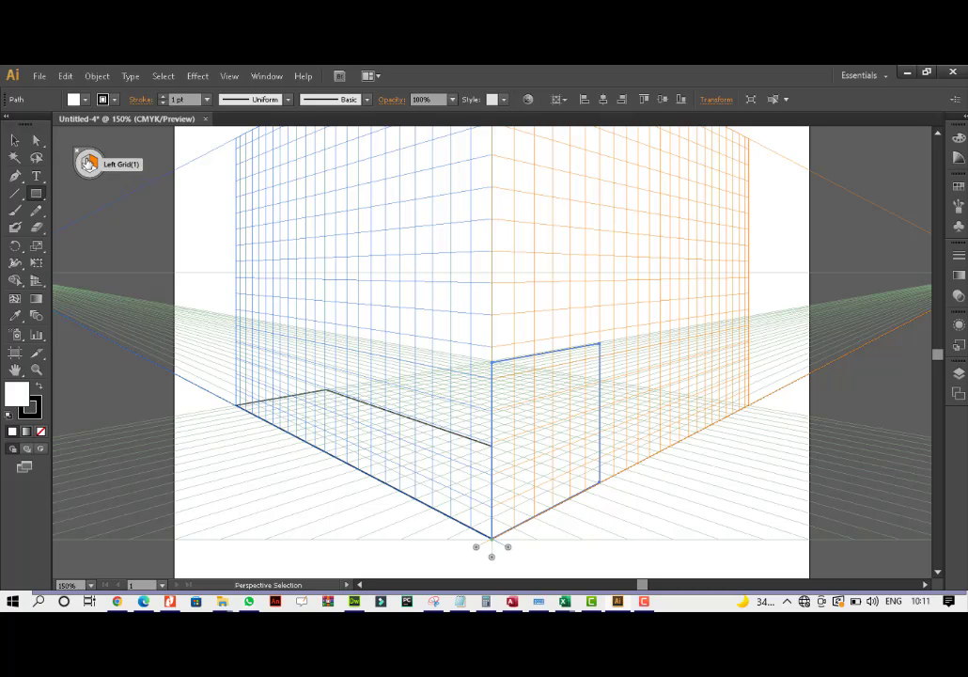
pyautogui.click(83, 165)
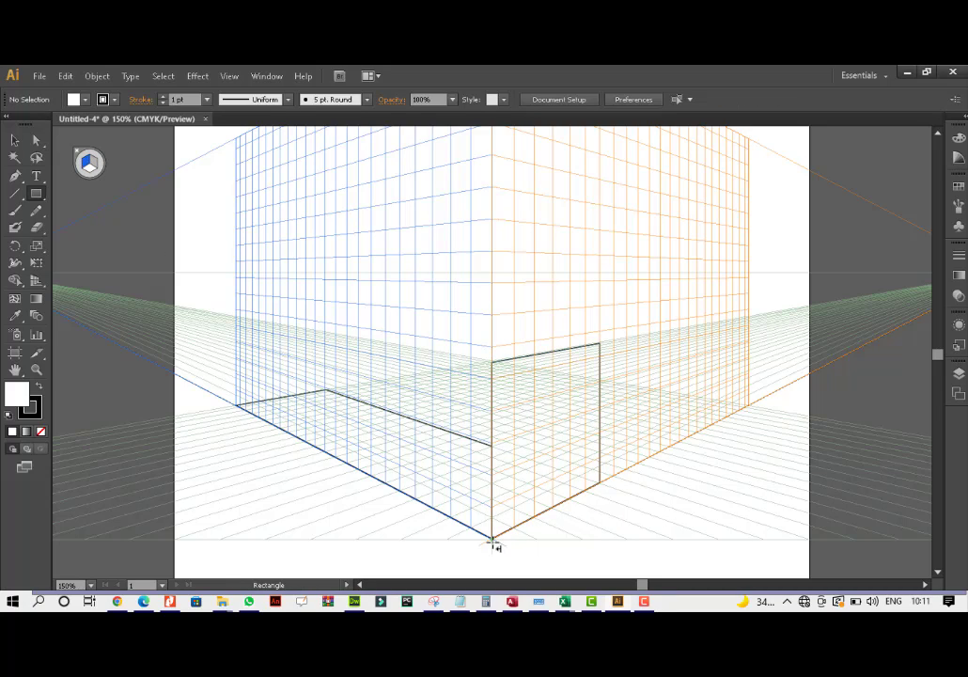
pyautogui.moveTo(492, 539); pyautogui.dragTo(234, 317)
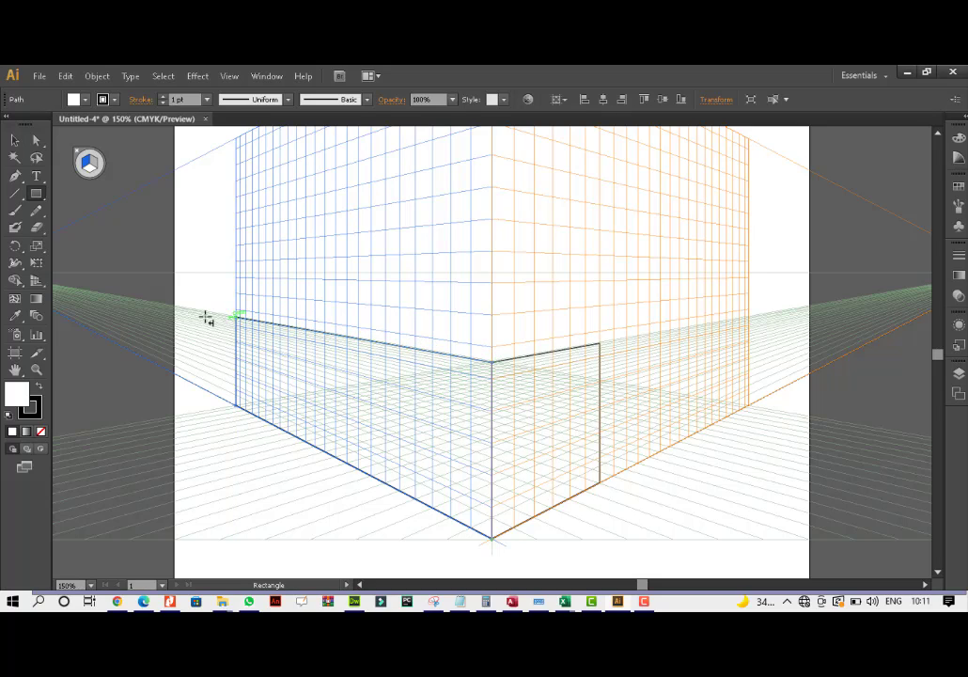
# Draw the box's top face on the horizontal grid plane and fill it with the gray swatch C=0 M=0 Y=0 K=30.
pyautogui.click(88, 167)
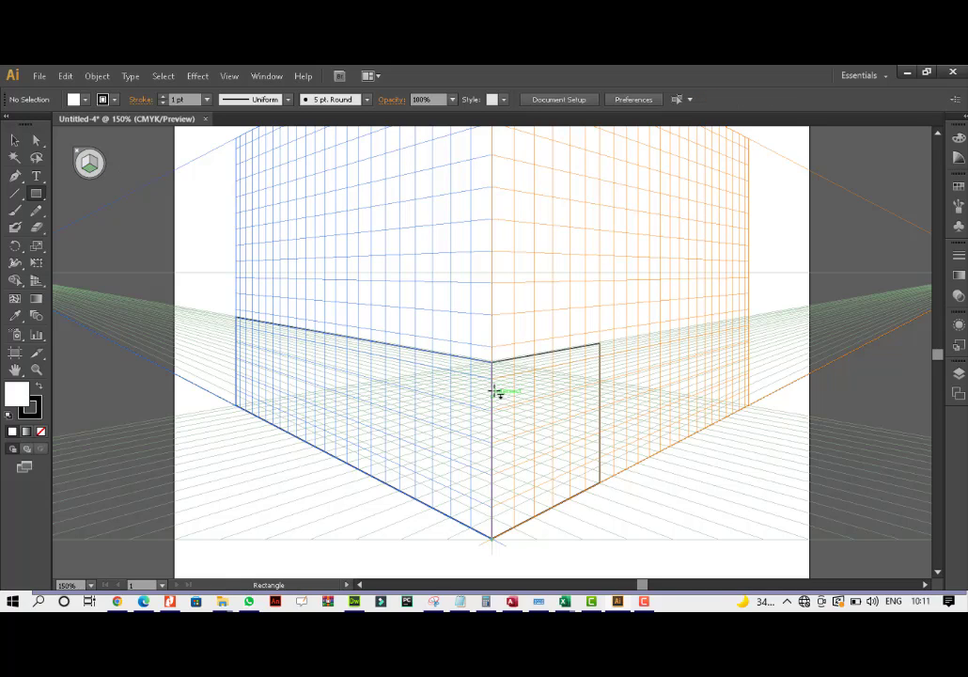
pyautogui.moveTo(493, 365); pyautogui.dragTo(327, 313)
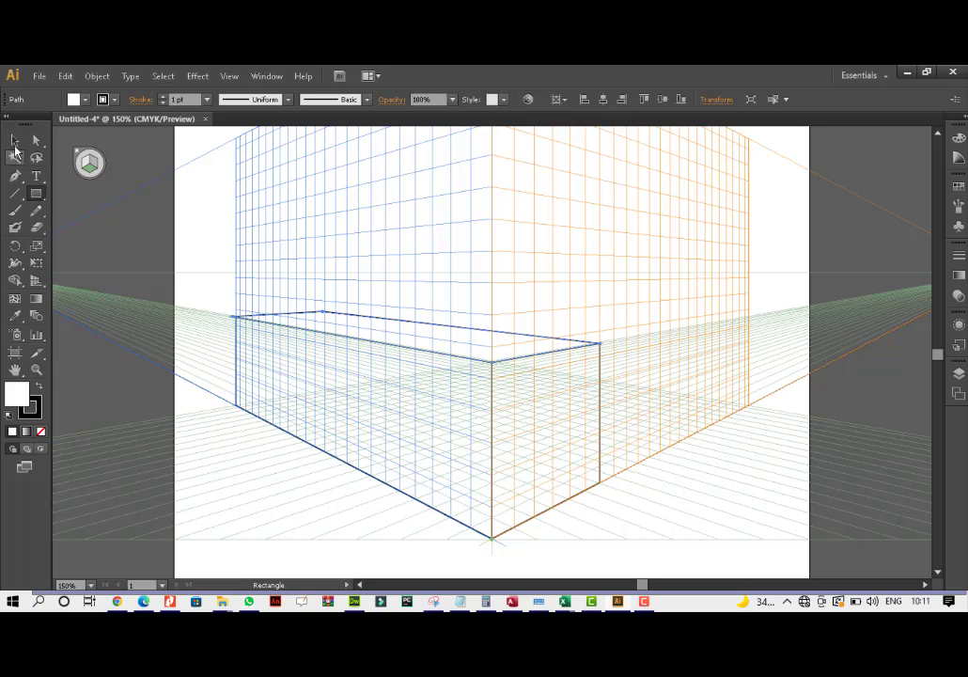
pyautogui.click(15, 140)
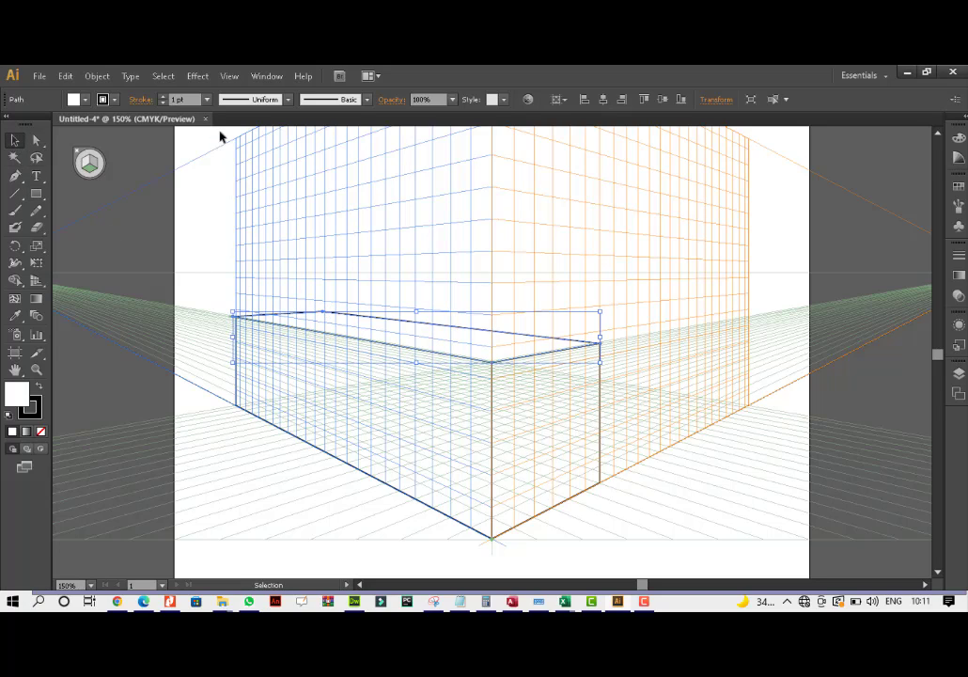
pyautogui.click(85, 98)
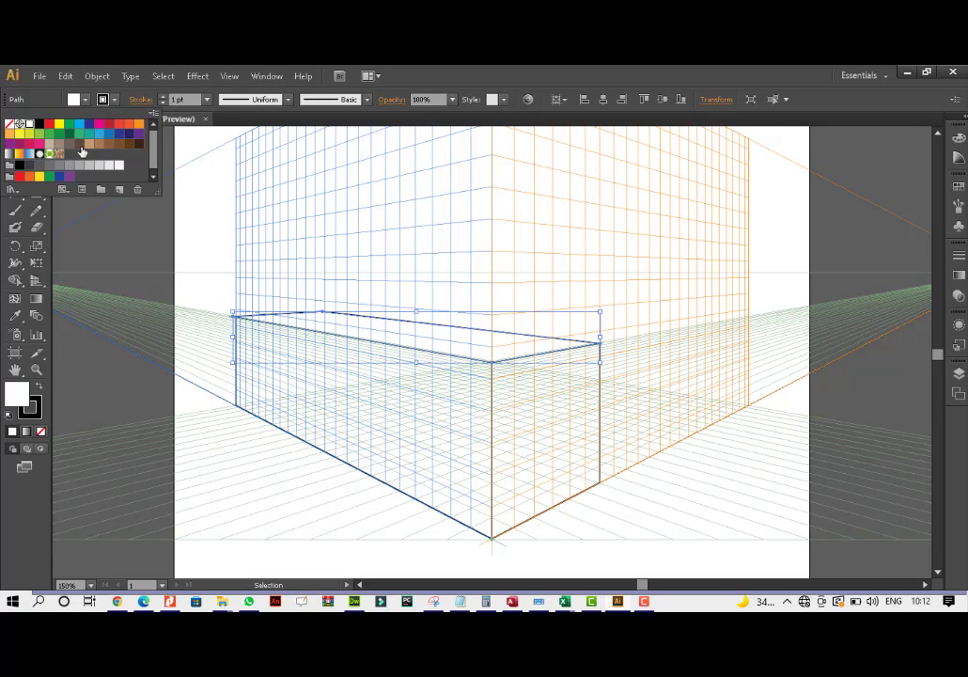
pyautogui.click(92, 167)
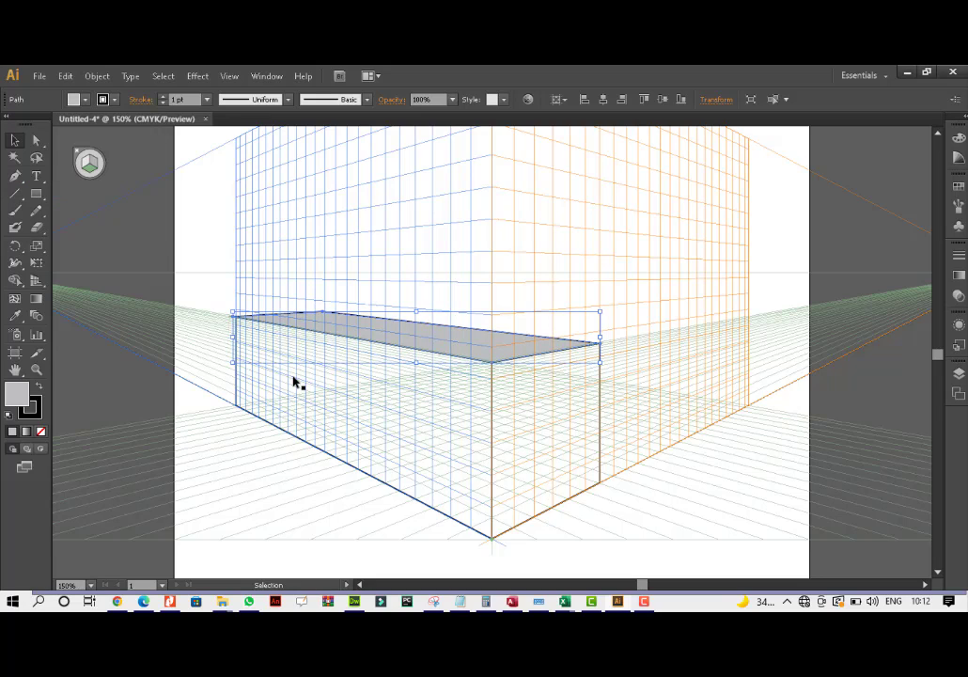
# Fill the box's left face with a dark gray swatch.
pyautogui.click(291, 383)
pyautogui.click(411, 468)
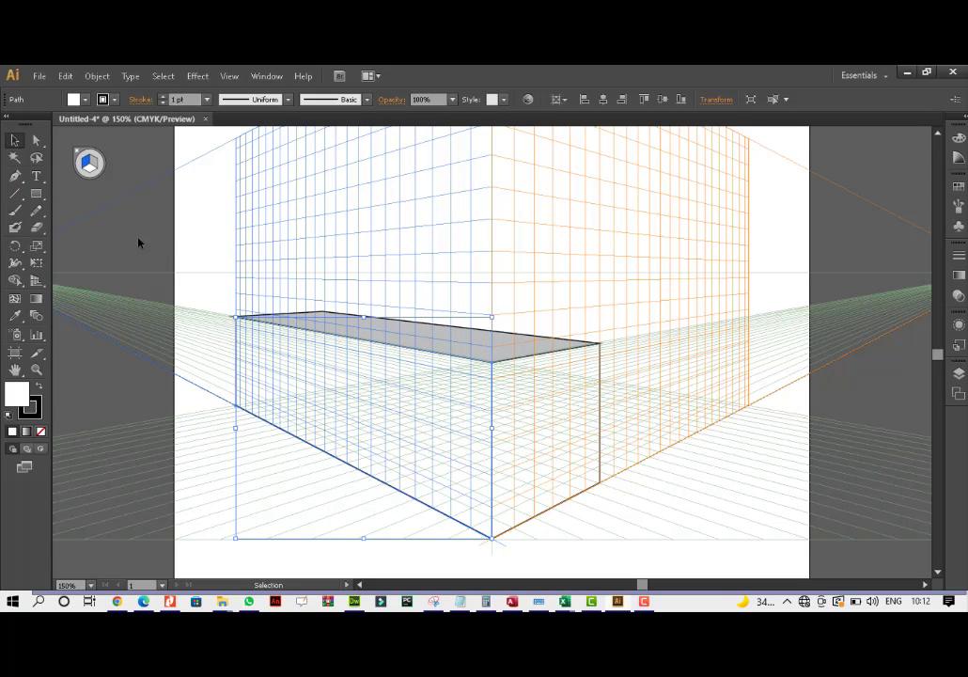
pyautogui.click(85, 99)
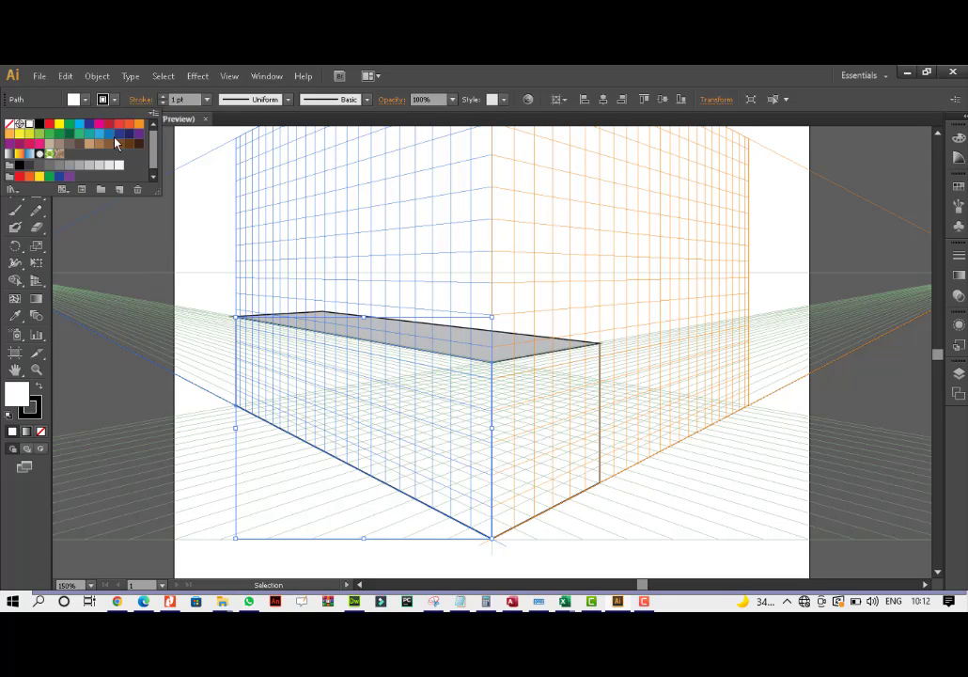
pyautogui.click(91, 167)
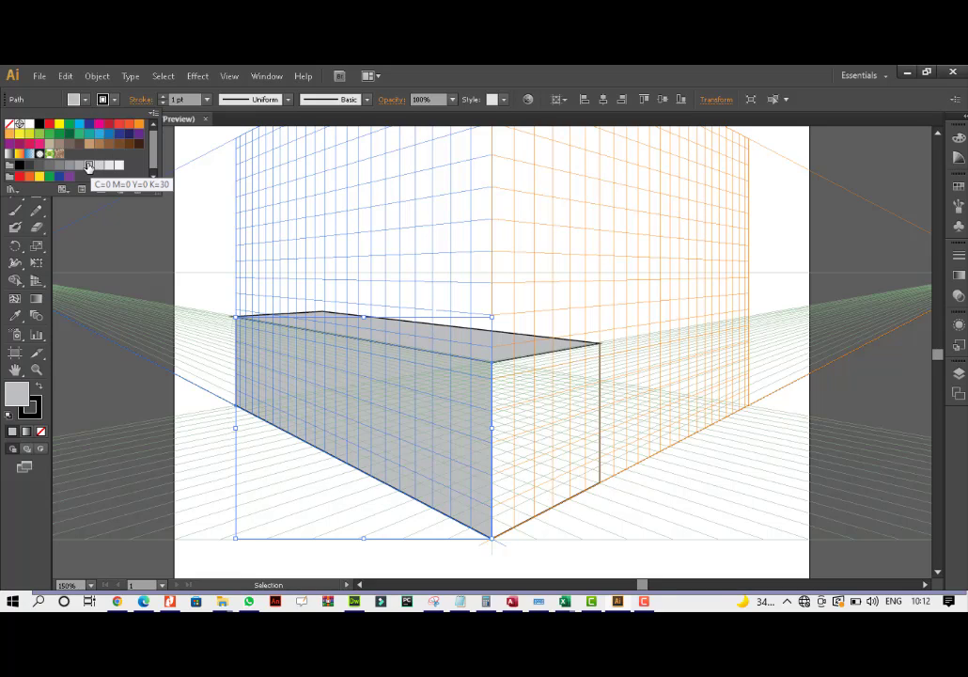
pyautogui.click(39, 164)
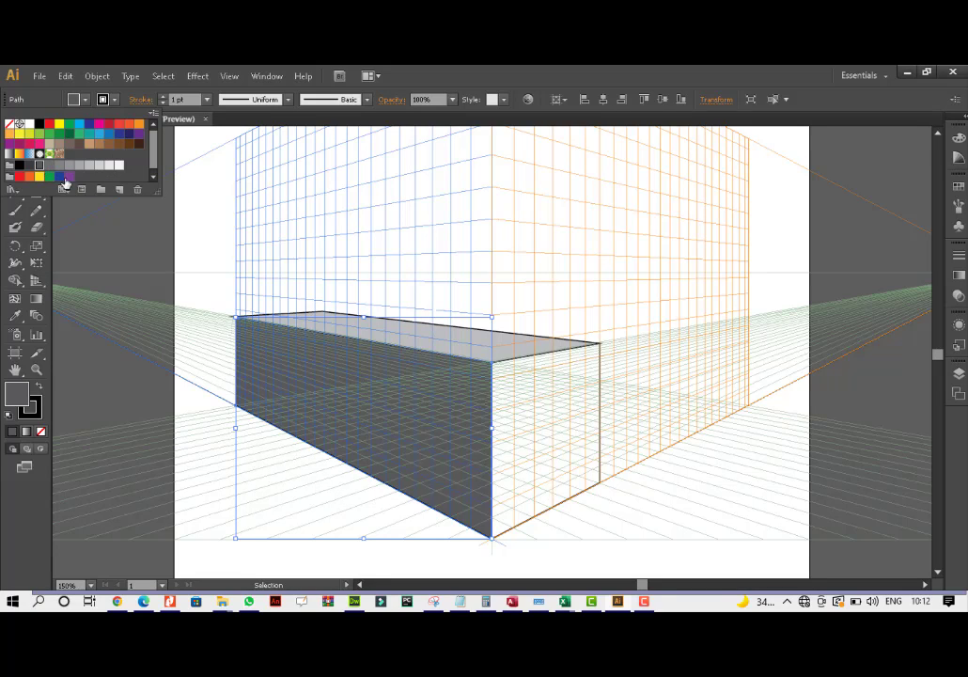
# Fill the box's right face with the light gray swatch C=0 M=0 Y=0 K=20.
pyautogui.click(523, 406)
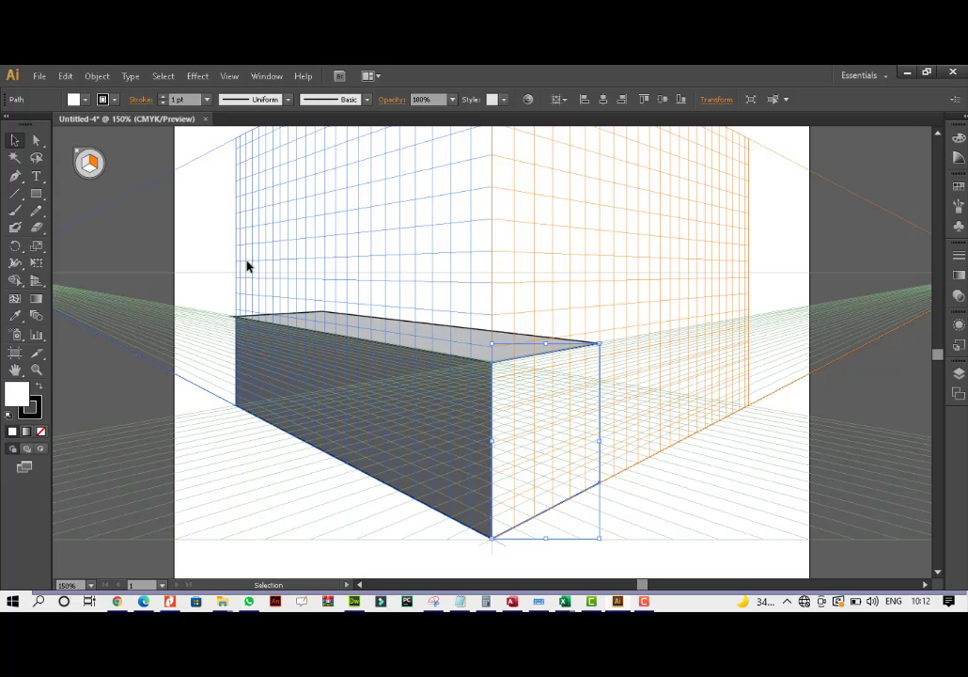
pyautogui.click(84, 99)
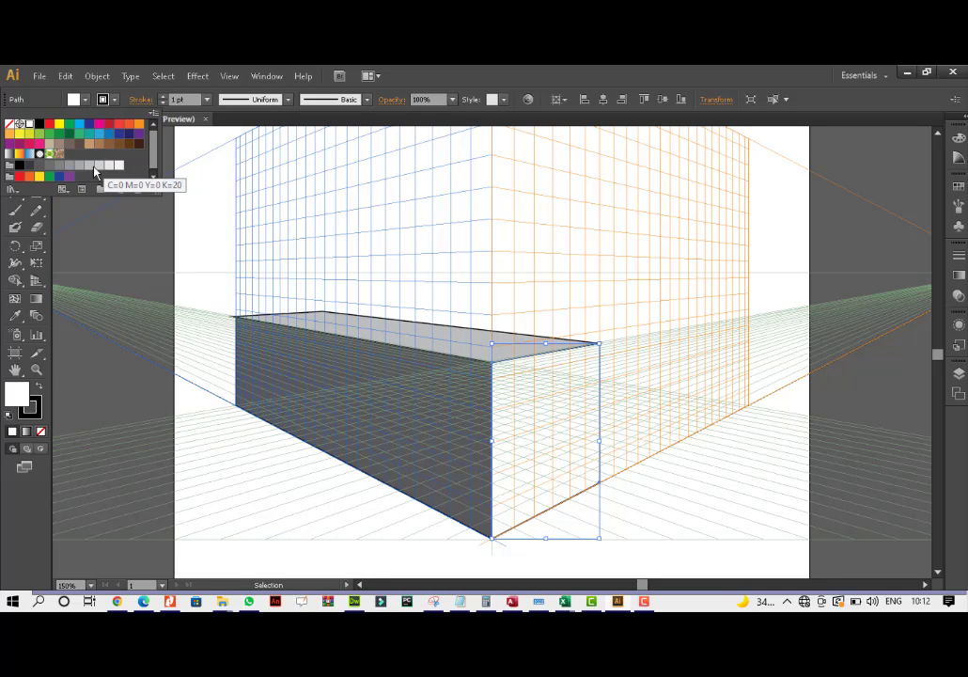
pyautogui.click(98, 166)
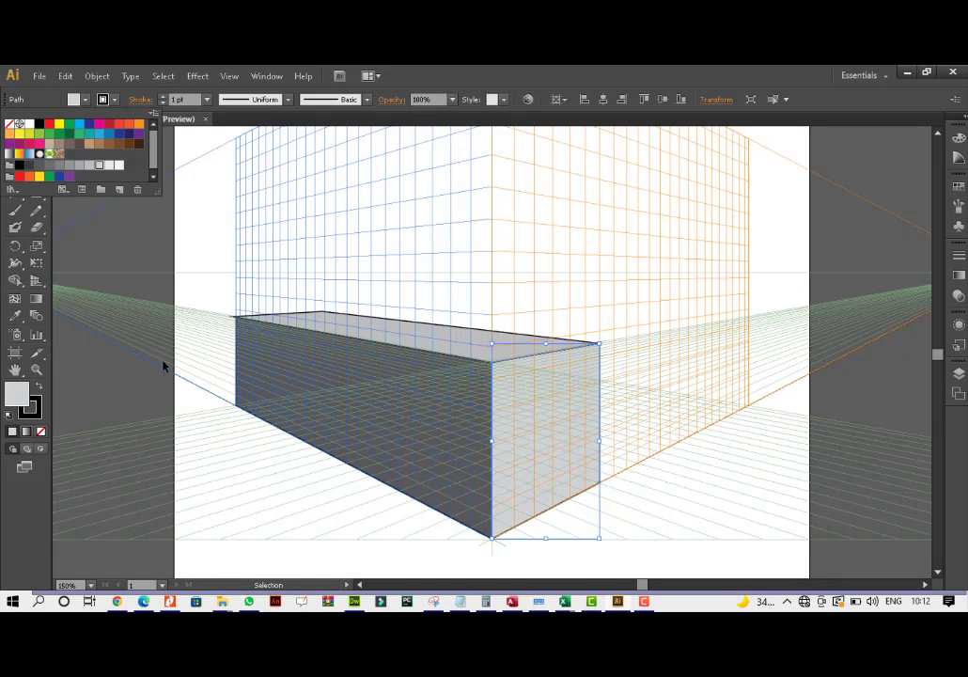
# Hide the perspective grid and deselect the box face.
pyautogui.click(228, 77)
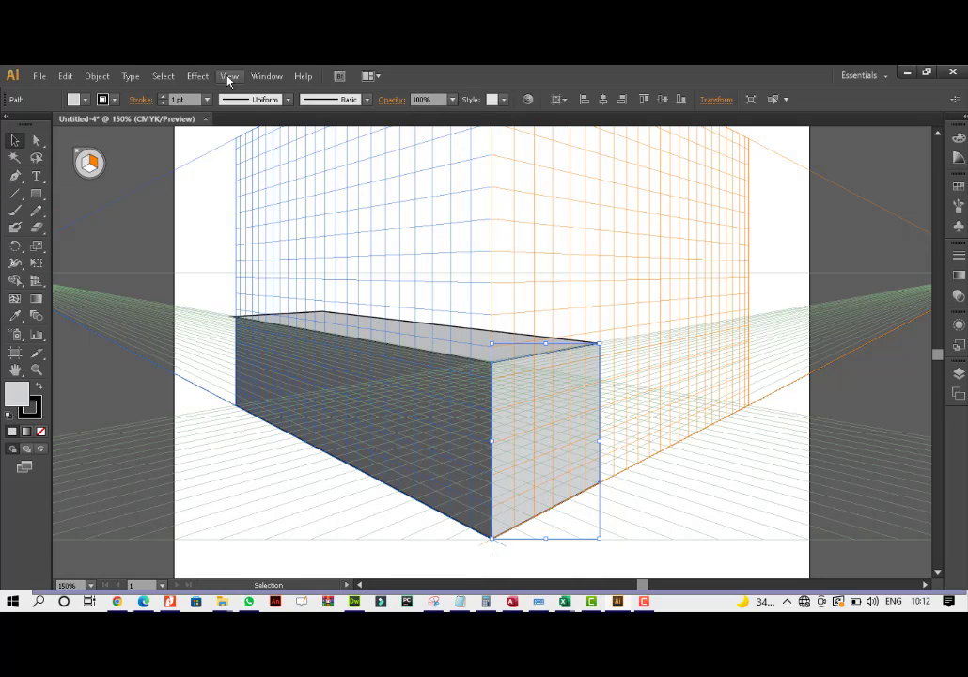
pyautogui.click(228, 78)
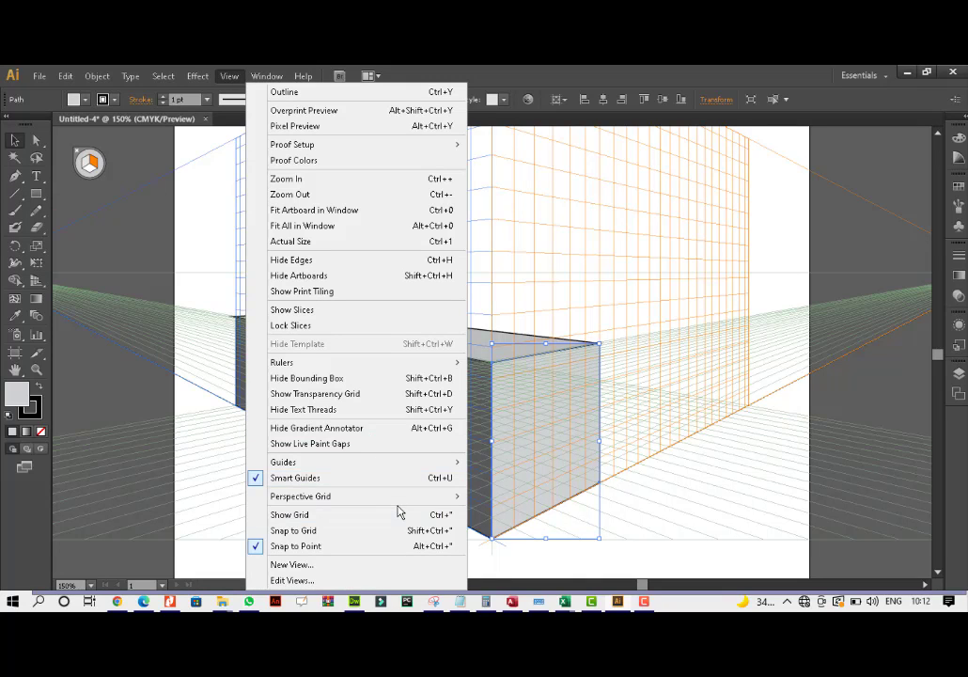
pyautogui.moveTo(407, 505)
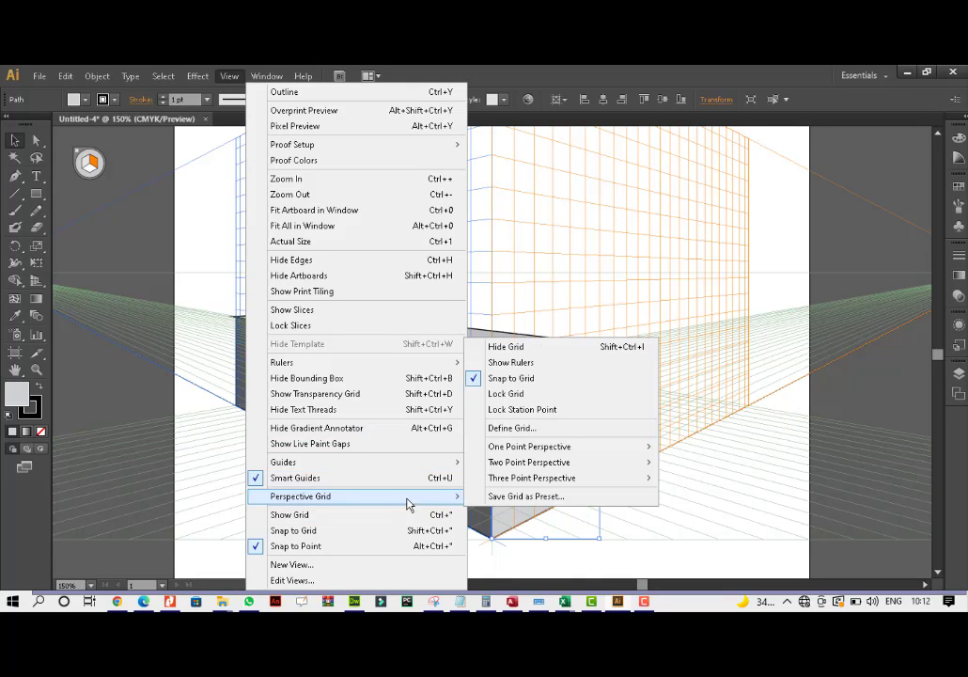
pyautogui.click(503, 347)
pyautogui.click(455, 301)
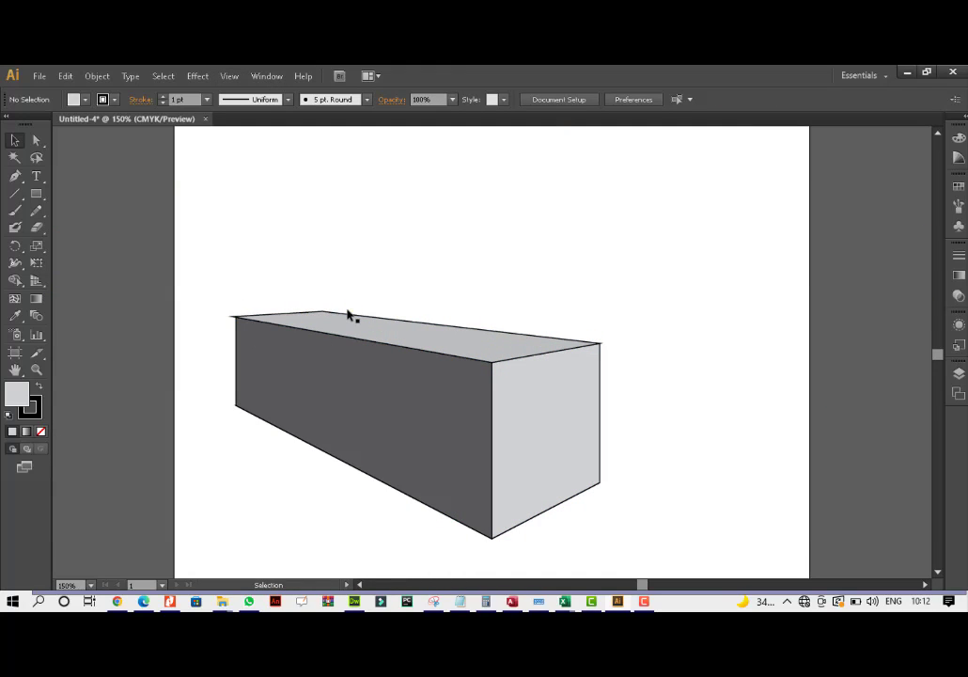
# Create a 3-sided polygon with a 1.7639 cm radius in the empty area above the box.
pyautogui.scroll(-2, 301, 381)
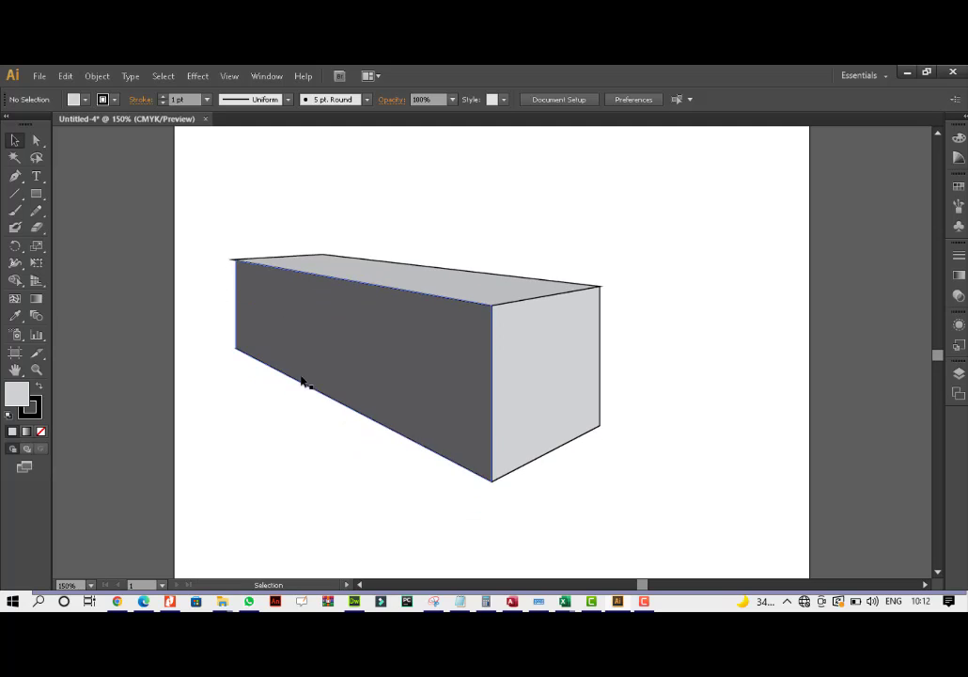
pyautogui.scroll(6, 306, 376)
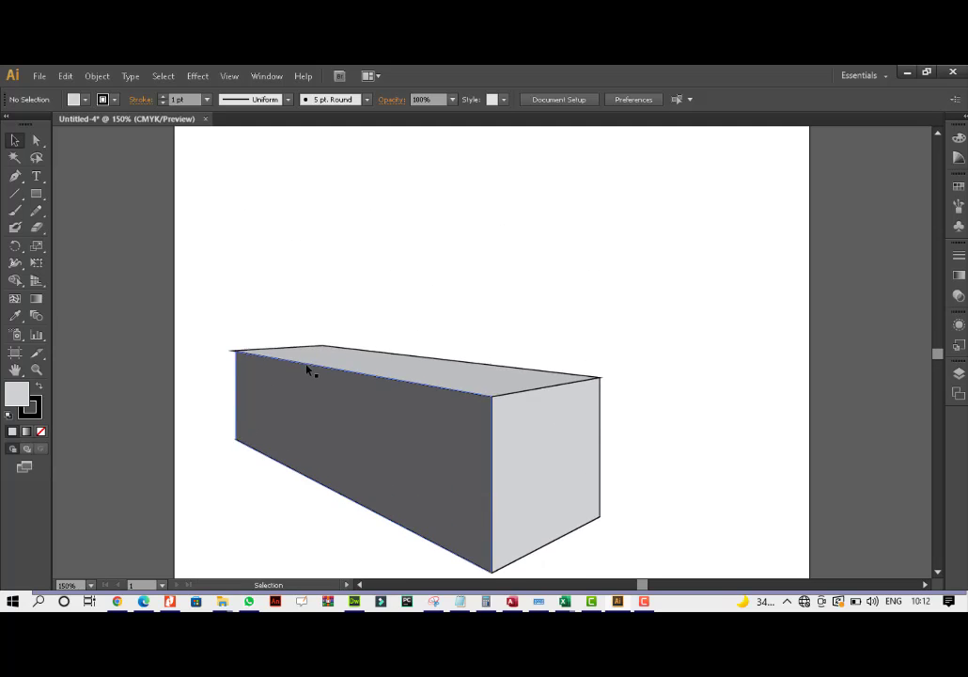
pyautogui.click(37, 194)
pyautogui.moveTo(41, 195); pyautogui.dragTo(97, 245)
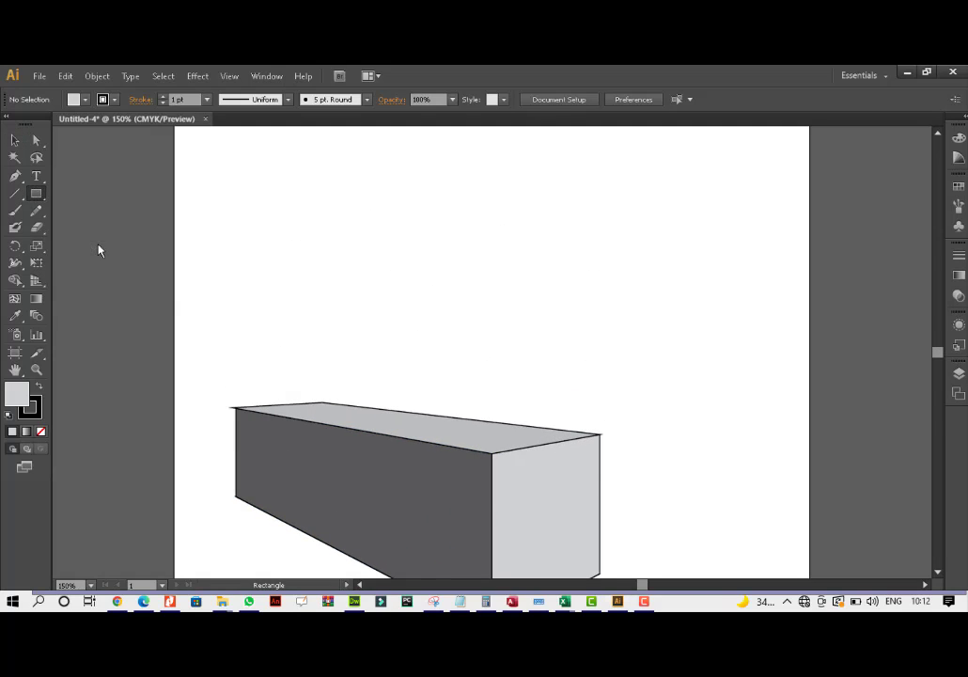
pyautogui.click(350, 266)
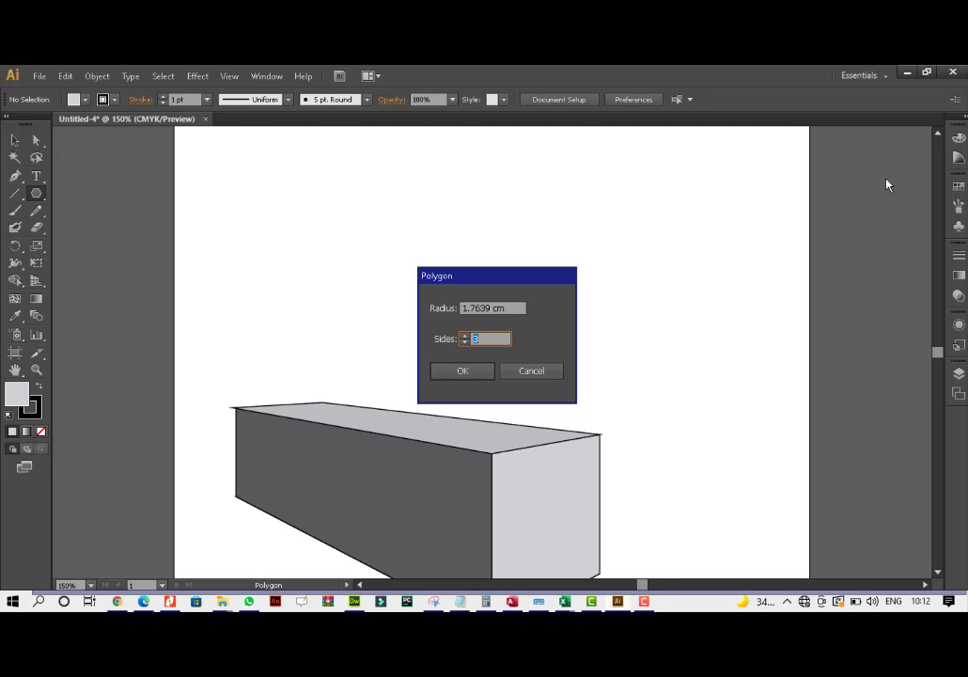
pyautogui.click(470, 370)
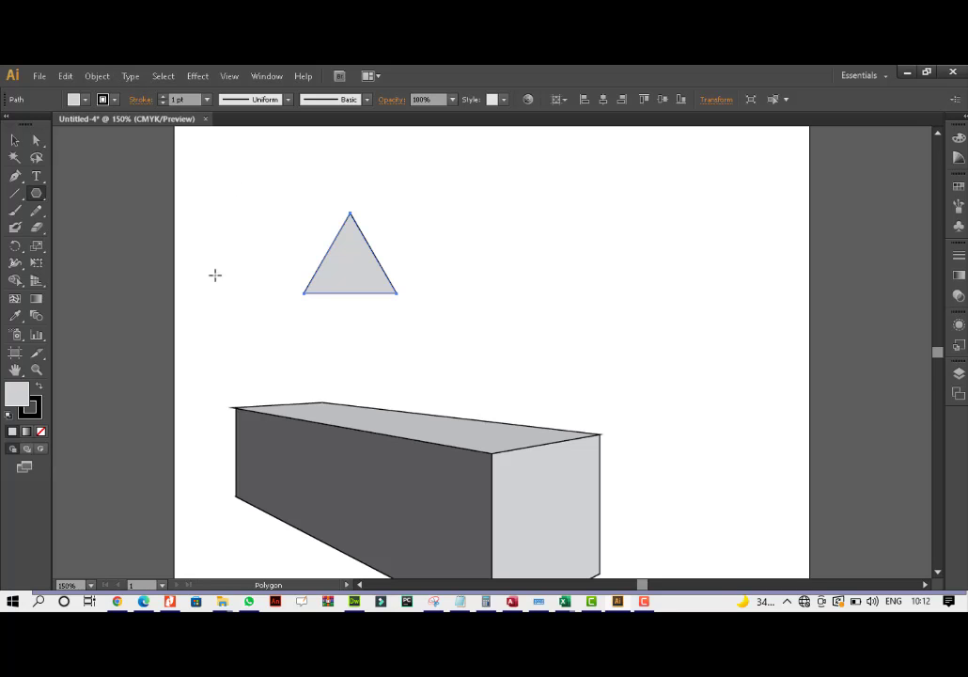
# Create a new A4 portrait document, 21 by 29.7 cm, in CMYK color mode.
pyautogui.click(38, 75)
pyautogui.click(63, 92)
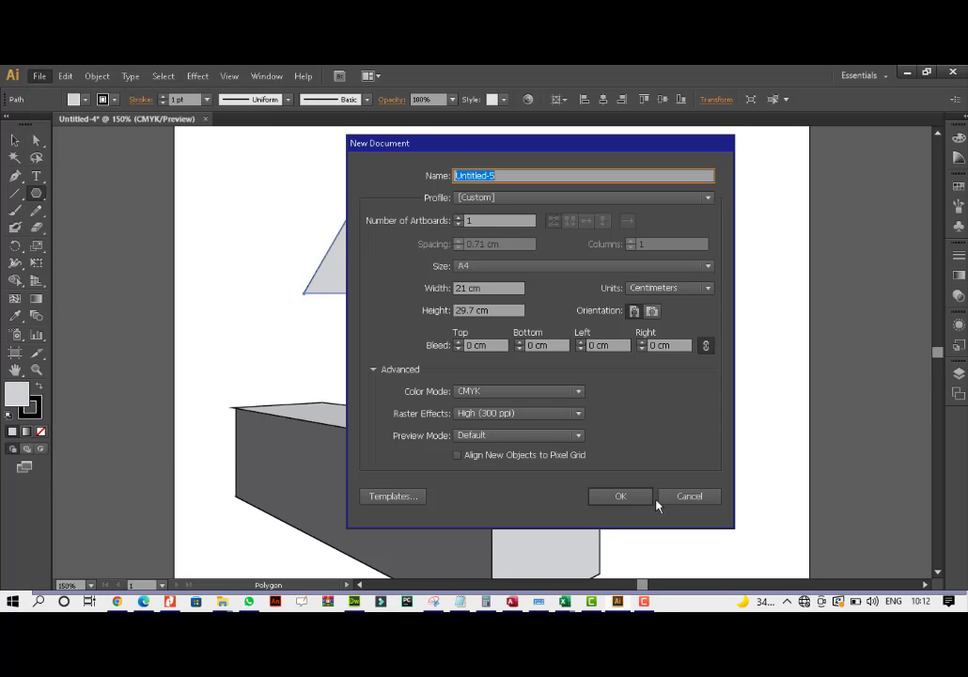
pyautogui.click(622, 498)
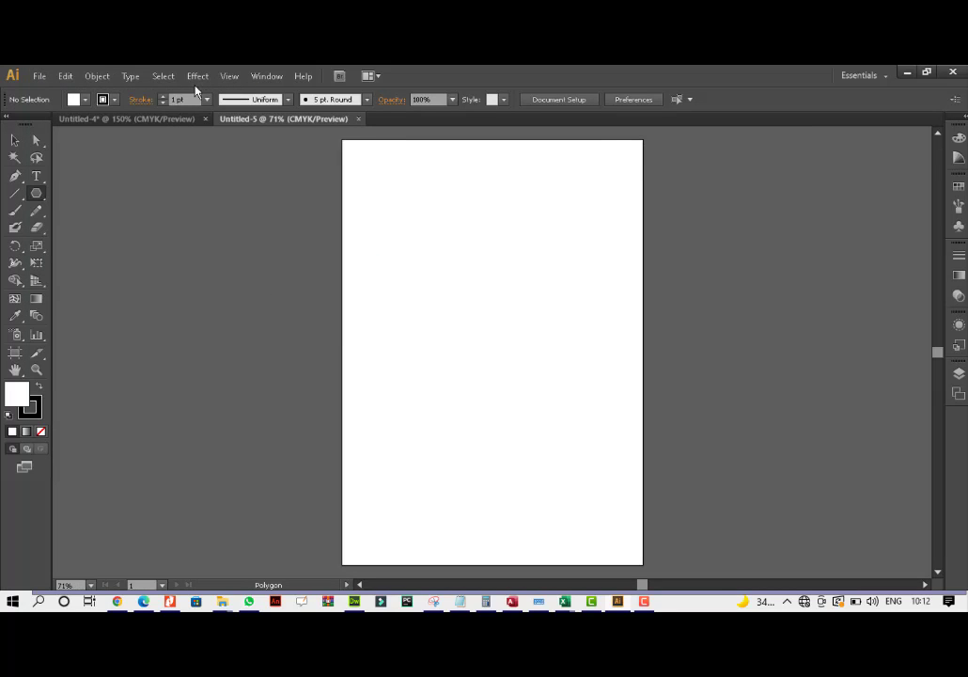
# Show the perspective grid in the new document.
pyautogui.click(232, 80)
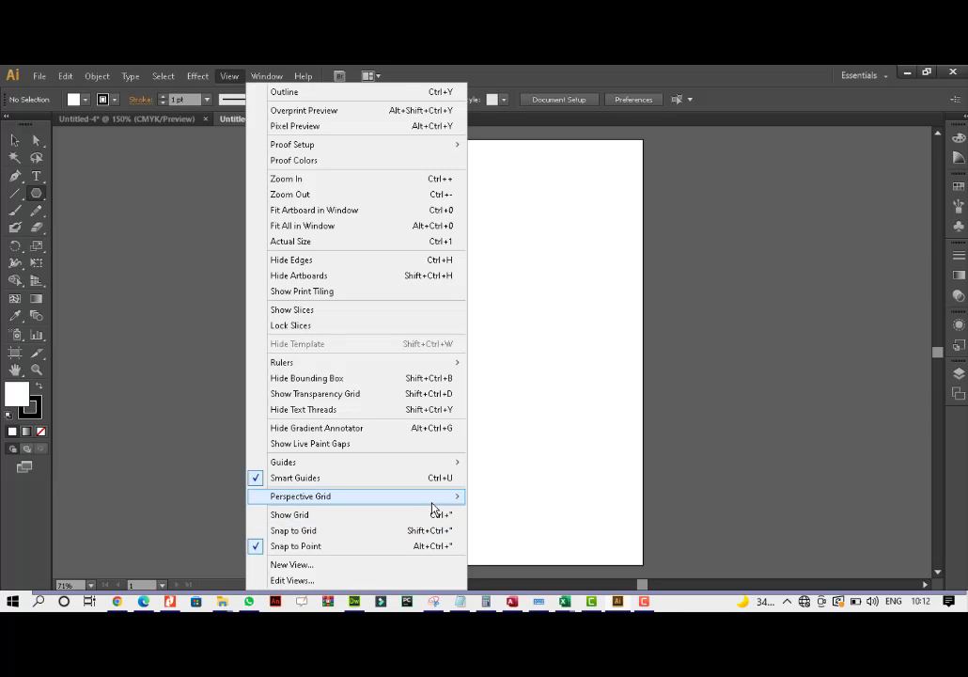
pyautogui.moveTo(433, 496)
pyautogui.click(510, 348)
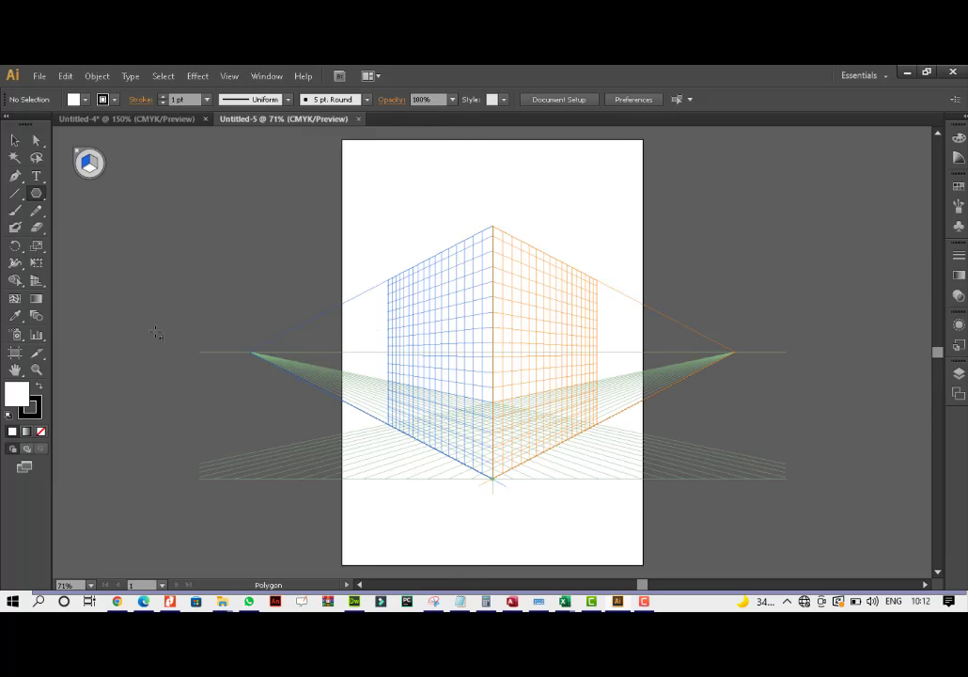
# Draw a rectangle on the horizontal plane of the perspective grid, starting from the grid's lowest center corner.
pyautogui.click(38, 195)
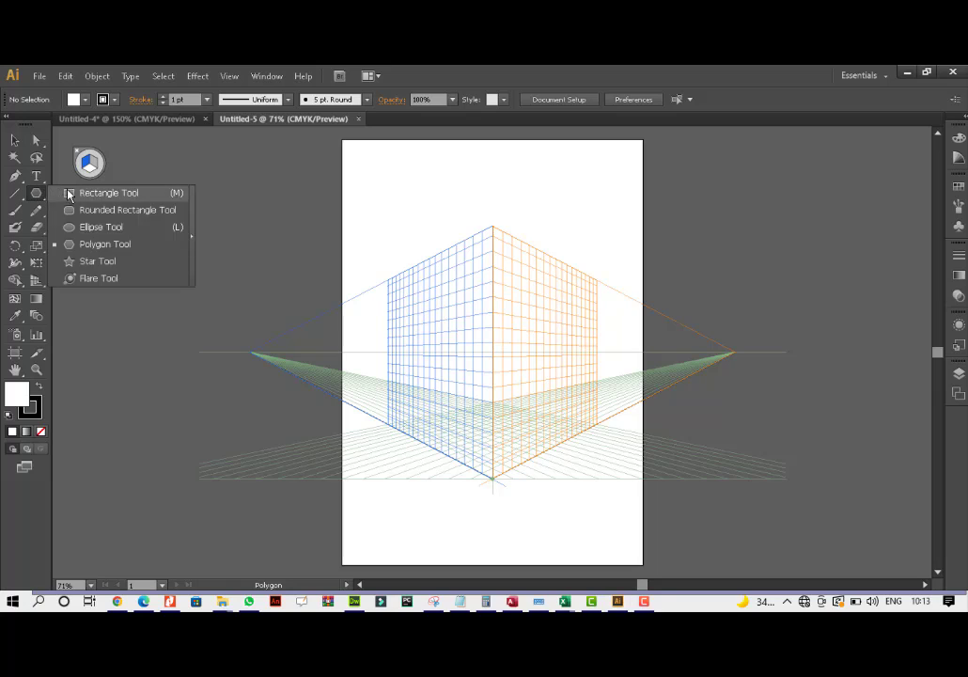
pyautogui.click(104, 193)
pyautogui.moveTo(493, 474); pyautogui.dragTo(507, 434)
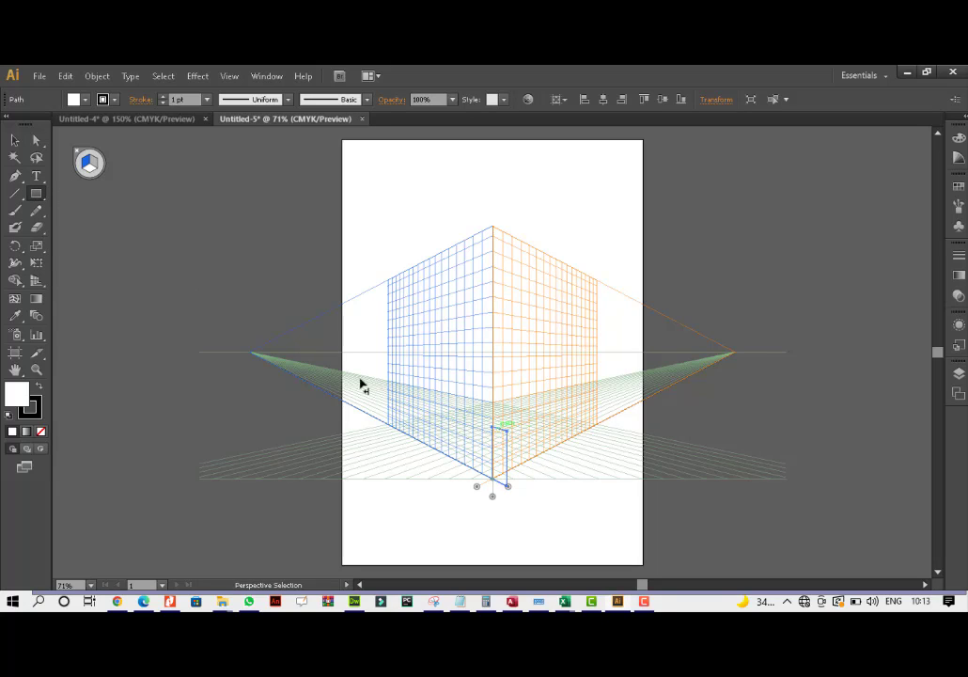
pyautogui.hotkey('ctrl', 'z')
pyautogui.click(90, 169)
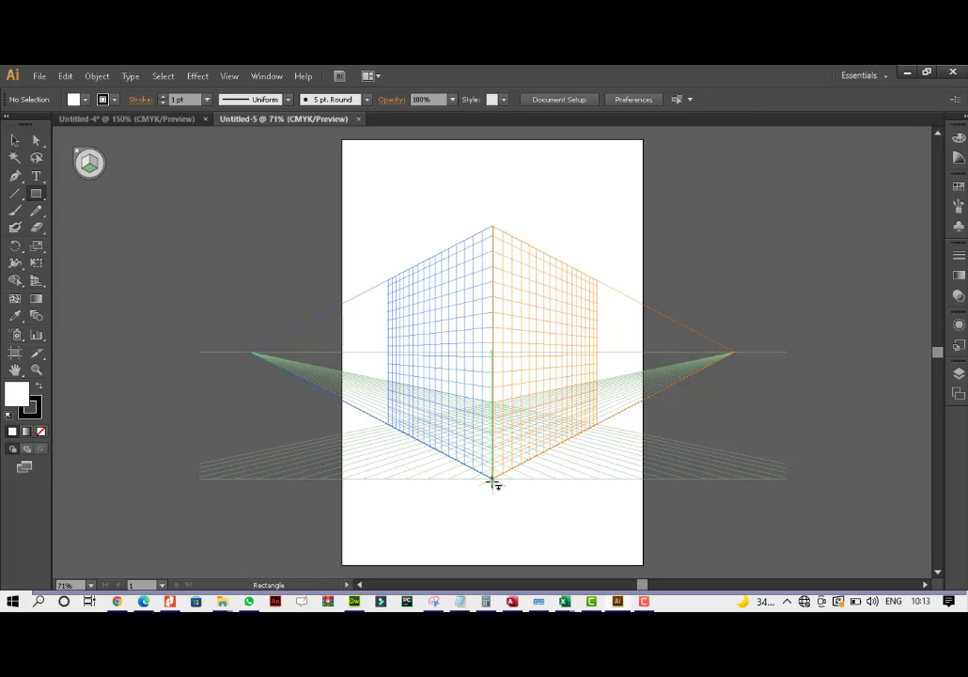
pyautogui.moveTo(493, 476); pyautogui.dragTo(498, 431)
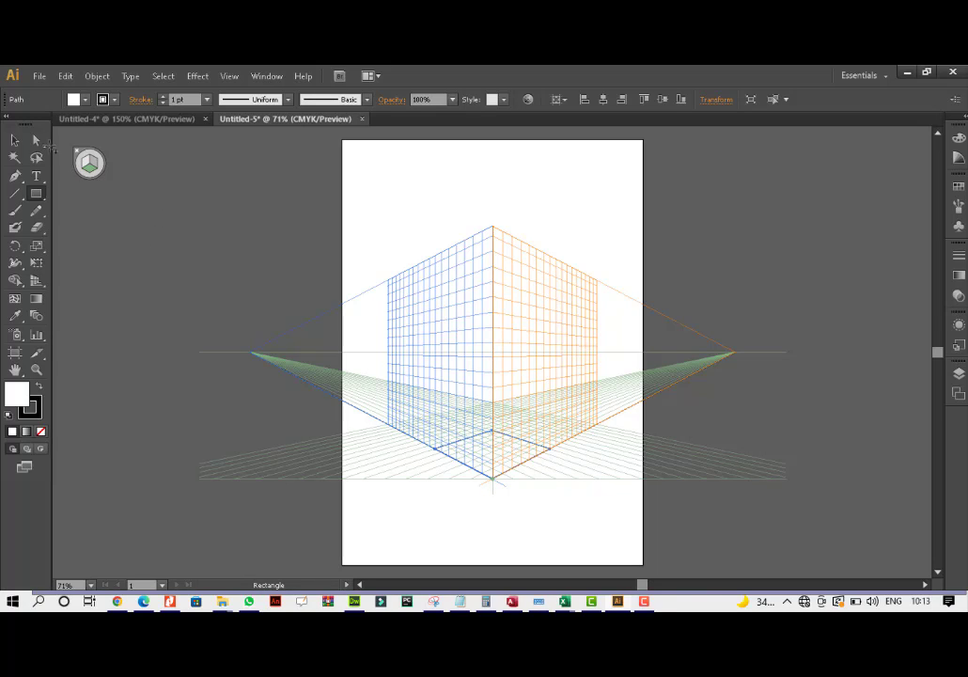
# Fill the ground-plane rectangle with gray and hide the perspective grid.
pyautogui.click(15, 139)
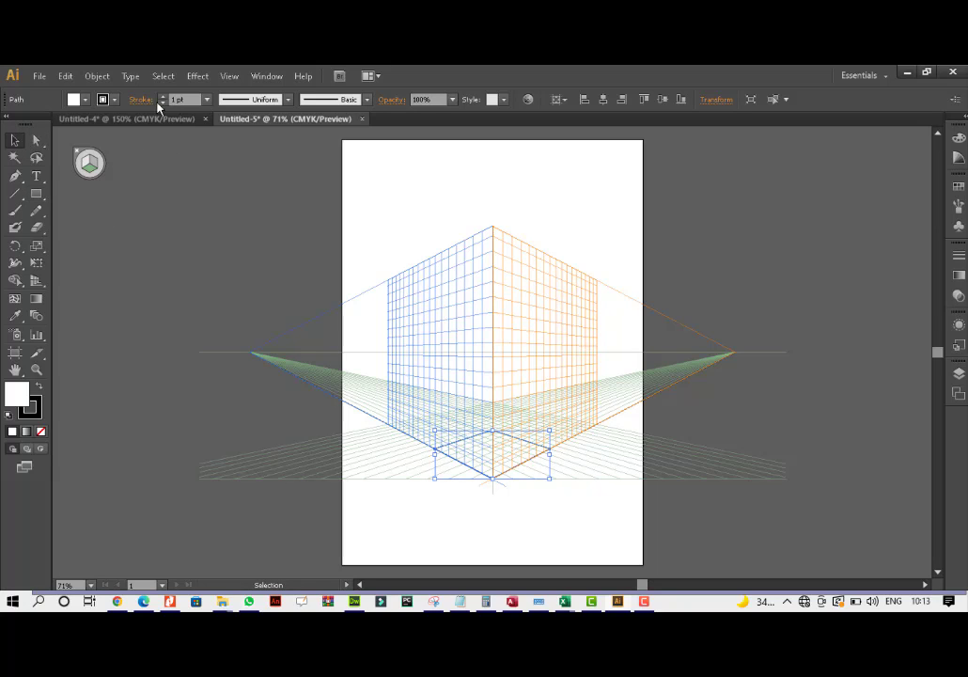
pyautogui.click(85, 99)
pyautogui.click(61, 167)
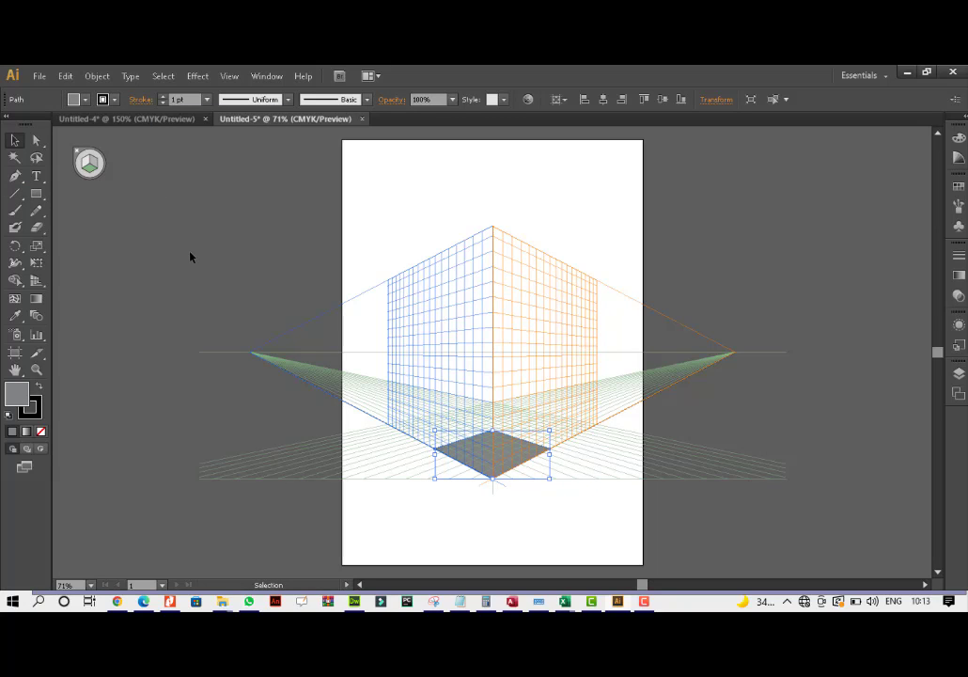
pyautogui.click(229, 75)
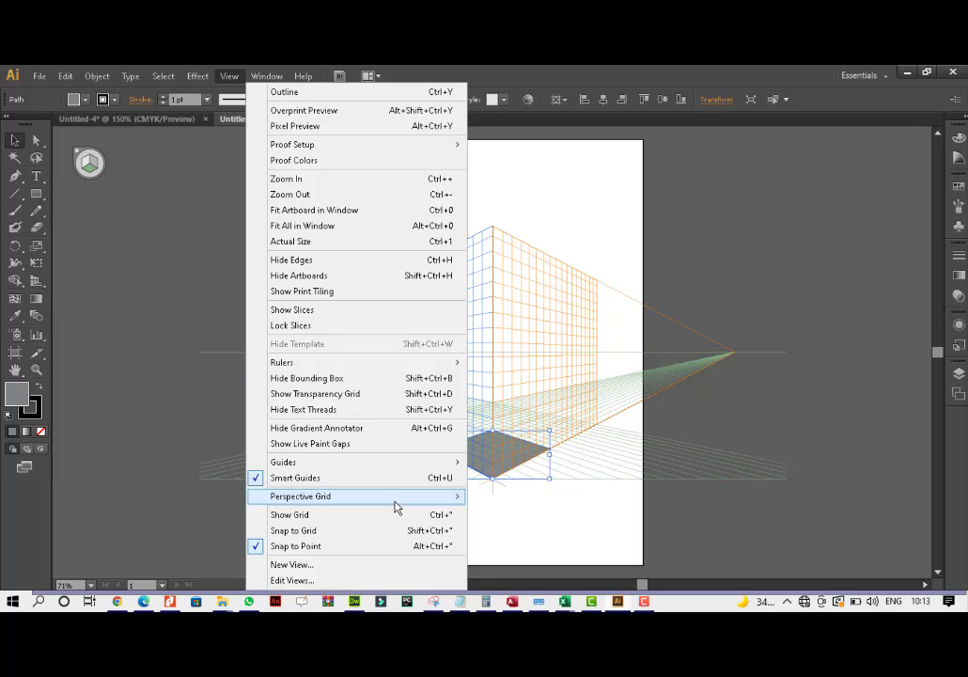
pyautogui.moveTo(465, 493)
pyautogui.click(499, 352)
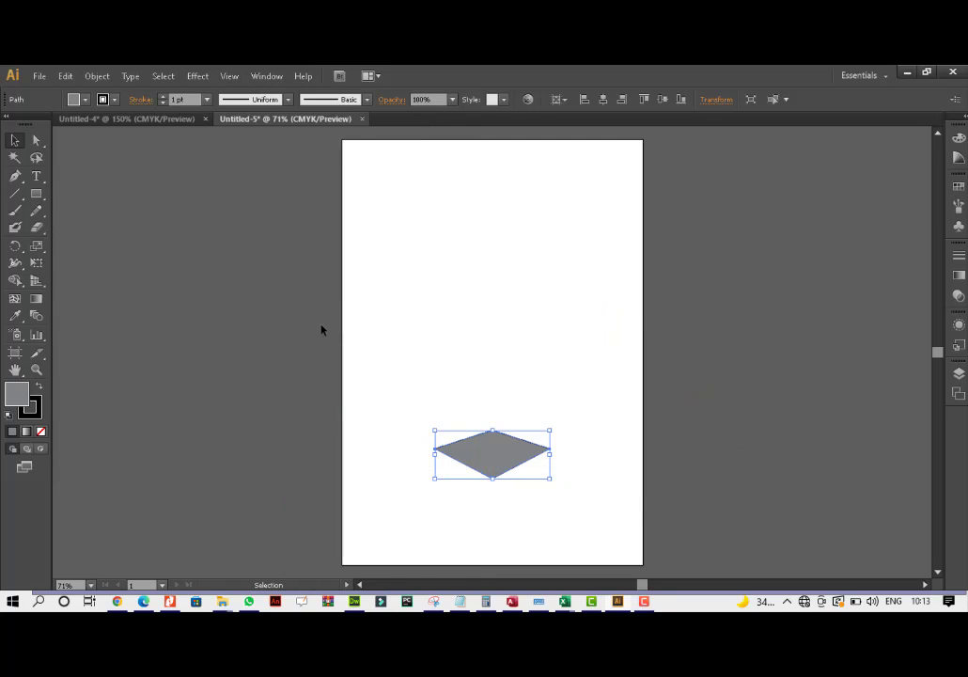
# Create a 3-sided polygon with a 1.7639 cm radius in the empty area above the diamond-shaped base.
pyautogui.moveTo(35, 196); pyautogui.dragTo(87, 253)
pyautogui.moveTo(41, 197); pyautogui.dragTo(91, 248)
pyautogui.click(417, 279)
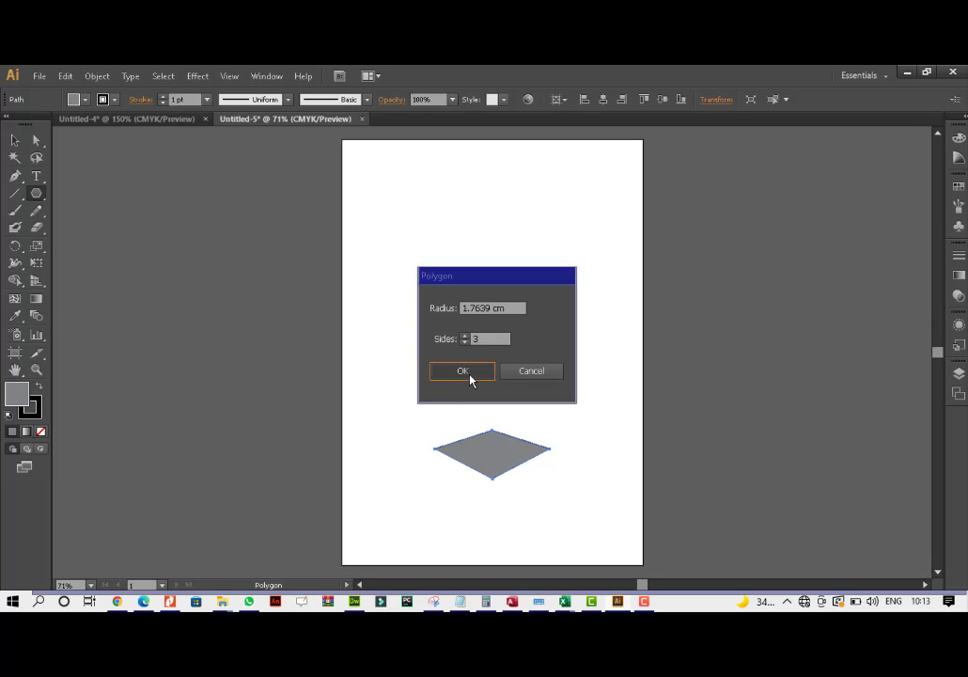
pyautogui.click(466, 372)
# Move the triangle just above the base, enlarge it, and make two copies in the empty area higher up.
pyautogui.click(15, 141)
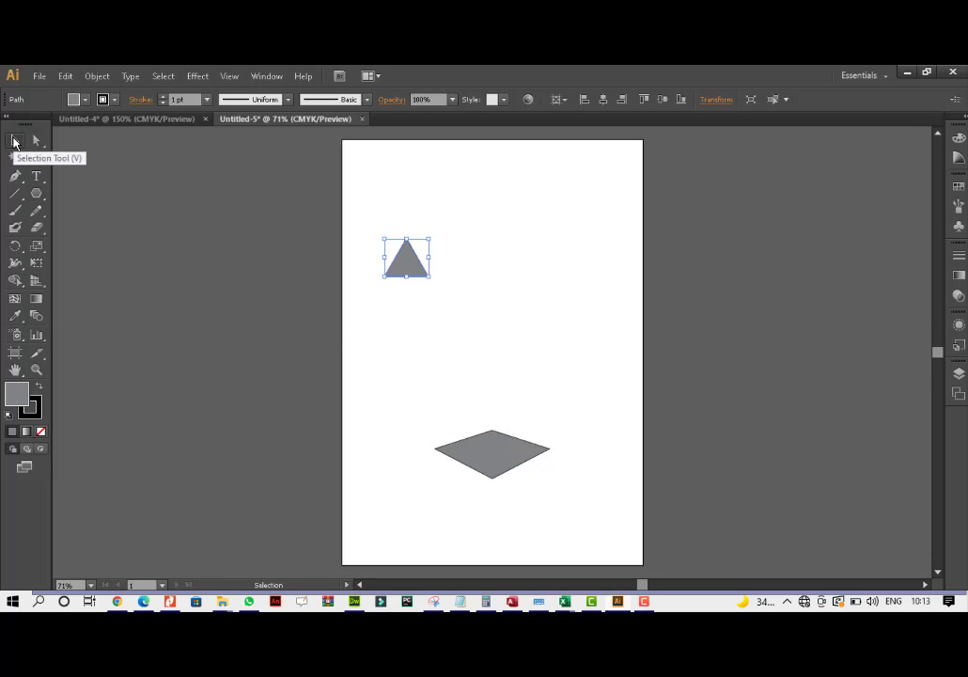
pyautogui.hotkey('ctrl', '1')
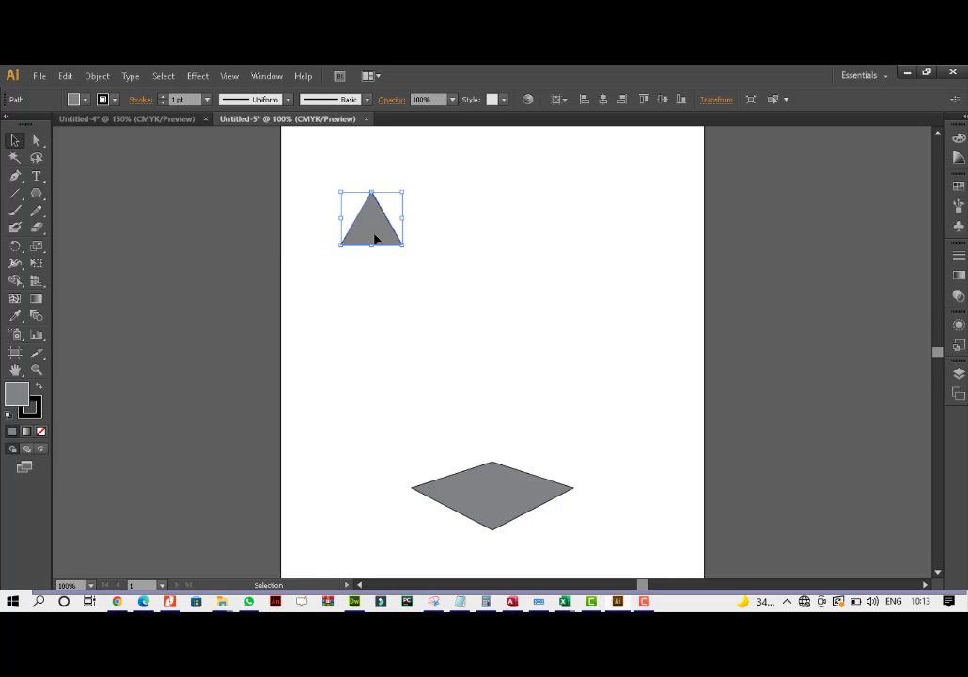
pyautogui.moveTo(374, 240); pyautogui.dragTo(462, 402)
pyautogui.moveTo(426, 352); pyautogui.dragTo(382, 301)
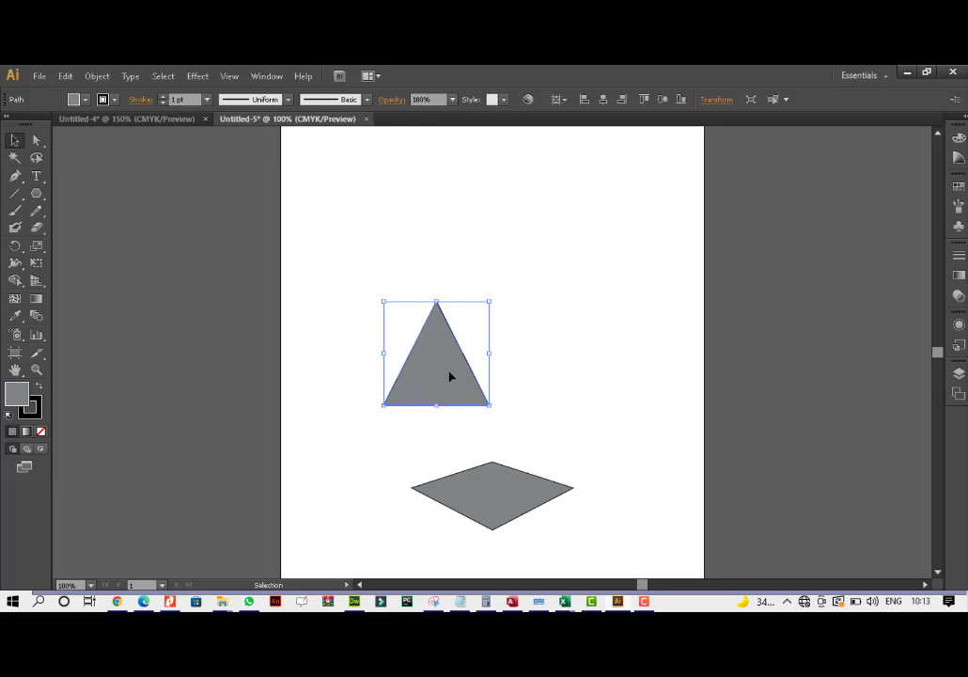
pyautogui.moveTo(450, 376); pyautogui.dragTo(552, 310)
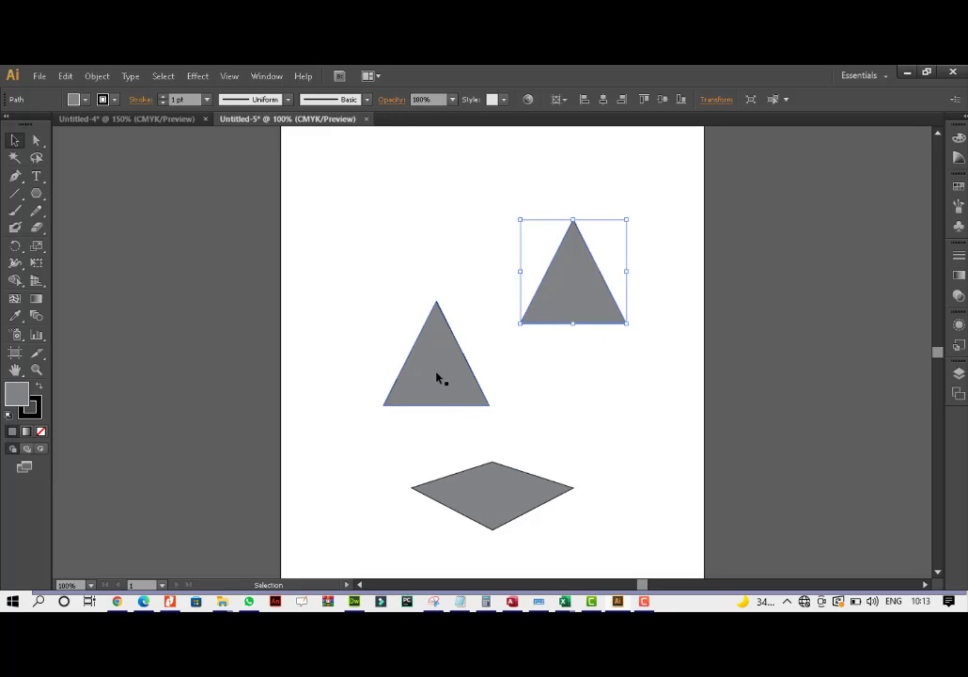
pyautogui.moveTo(439, 378); pyautogui.dragTo(476, 155)
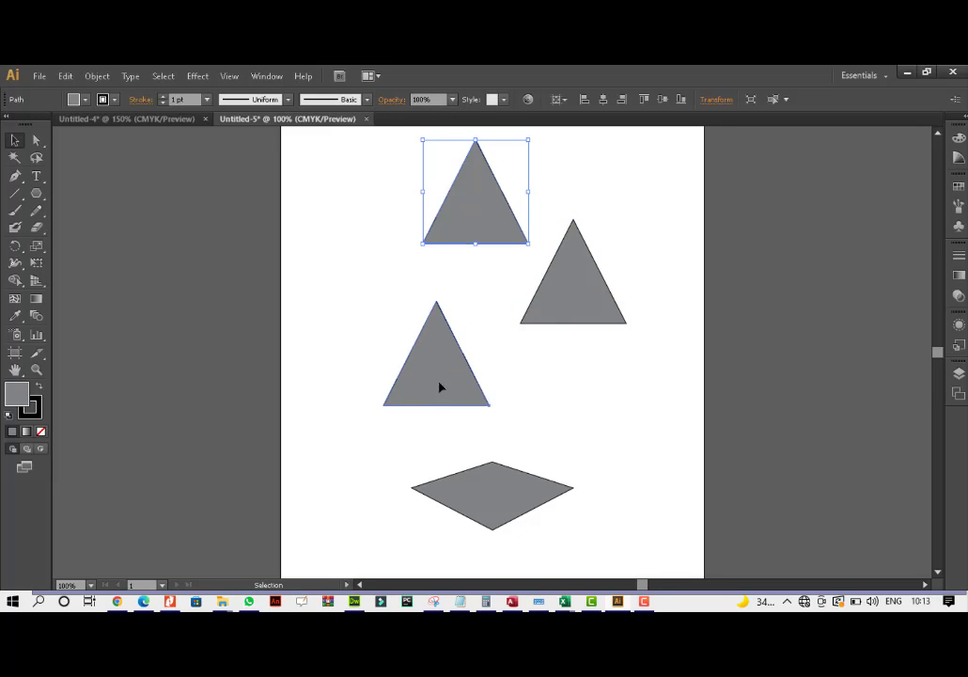
# Fit the original triangle to the base's back-left edge and pull its apex above the base as the pyramid's peak.
pyautogui.moveTo(438, 383); pyautogui.dragTo(488, 417)
pyautogui.scroll(1, 498, 418)
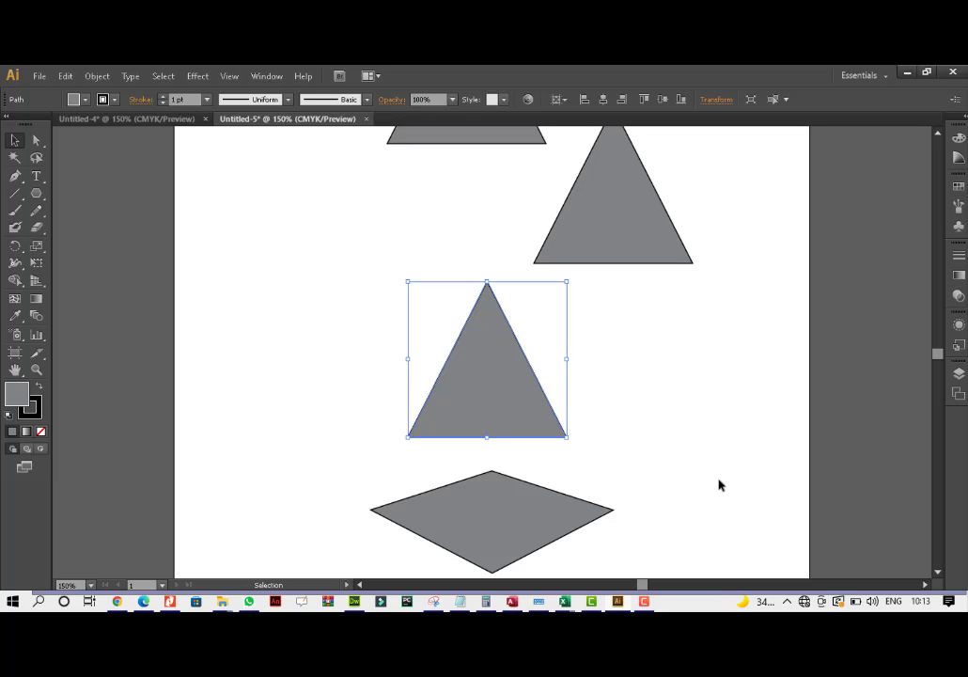
pyautogui.scroll(-1, 470, 447)
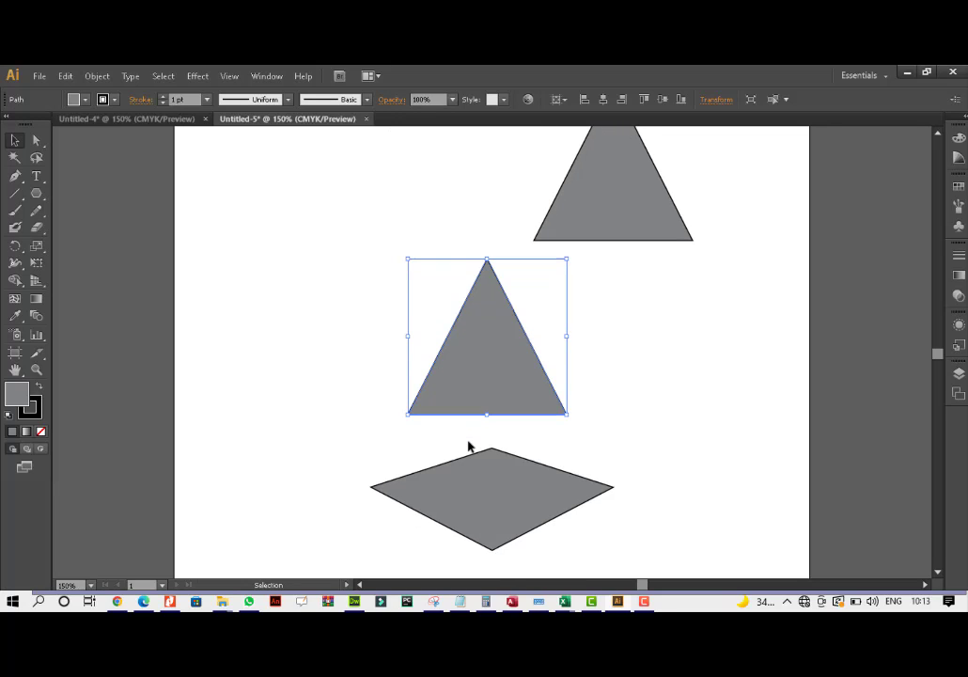
pyautogui.moveTo(478, 392); pyautogui.dragTo(406, 424)
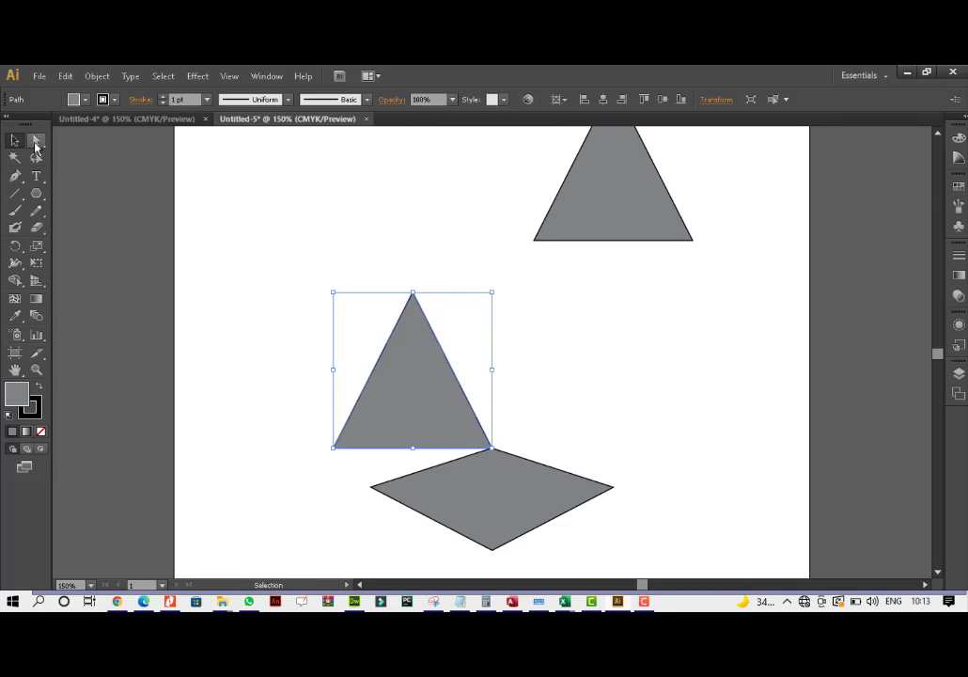
pyautogui.click(36, 141)
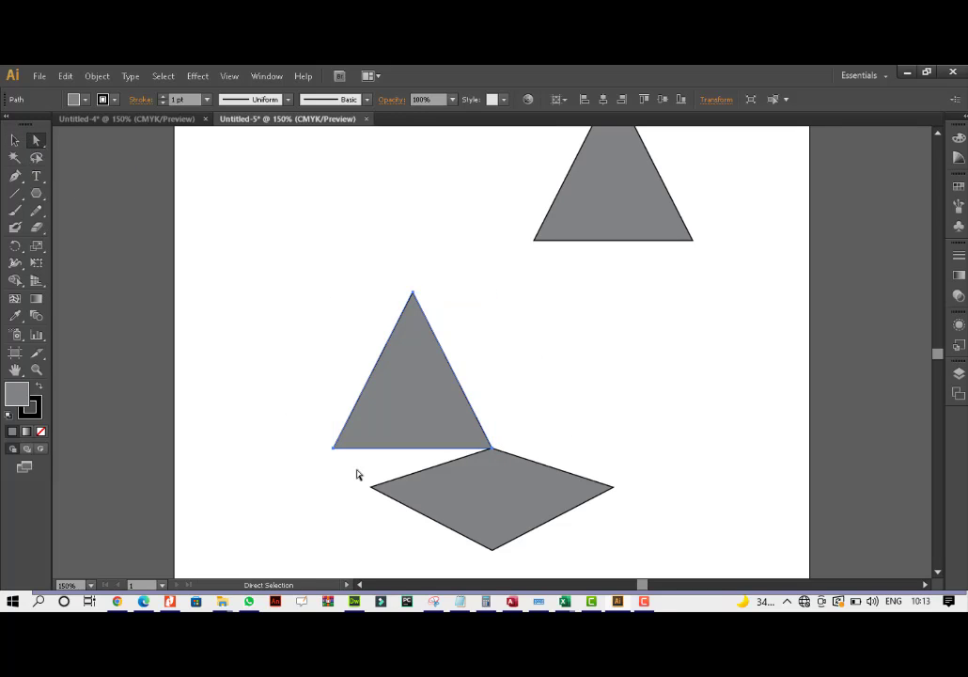
pyautogui.moveTo(335, 449); pyautogui.dragTo(372, 487)
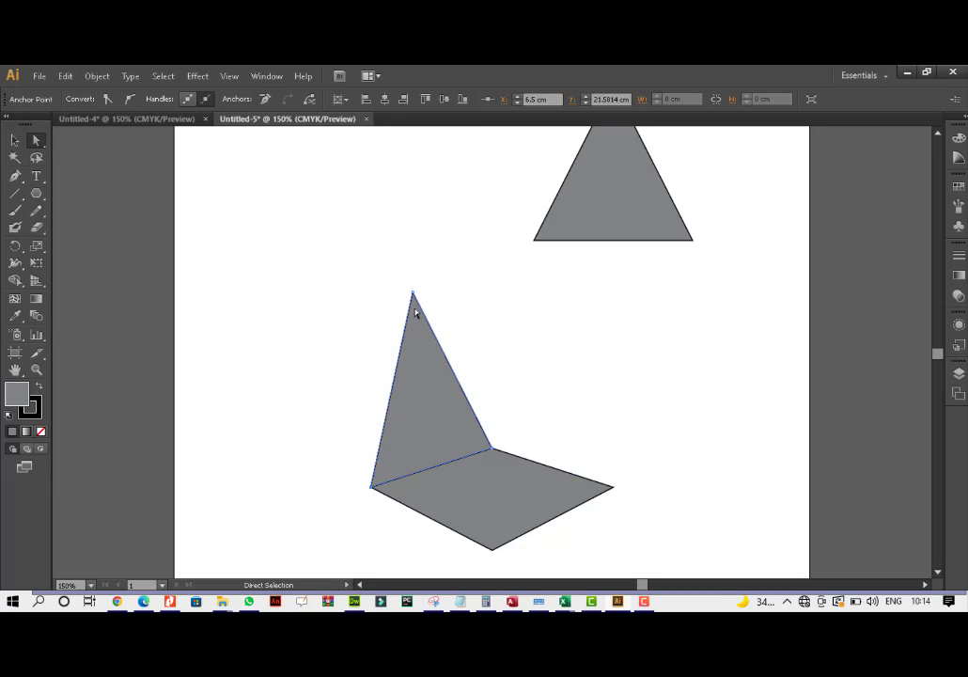
pyautogui.moveTo(413, 294); pyautogui.dragTo(513, 350)
# Fit the nearest triangle copy to the base's back-right edge and snap its apex to the first face's peak.
pyautogui.click(588, 229)
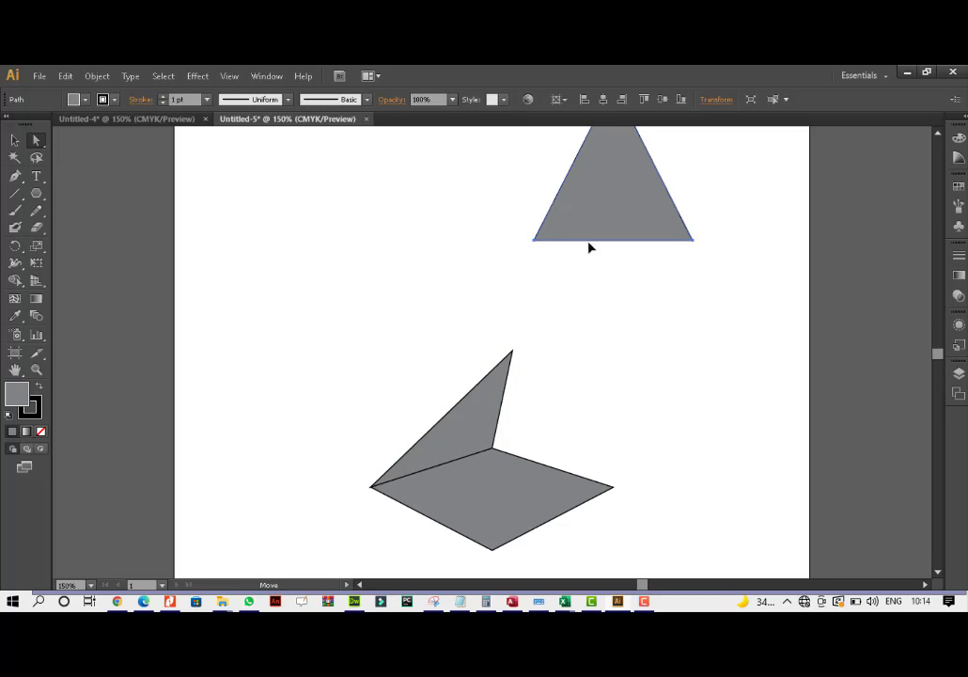
pyautogui.moveTo(589, 247); pyautogui.dragTo(550, 453)
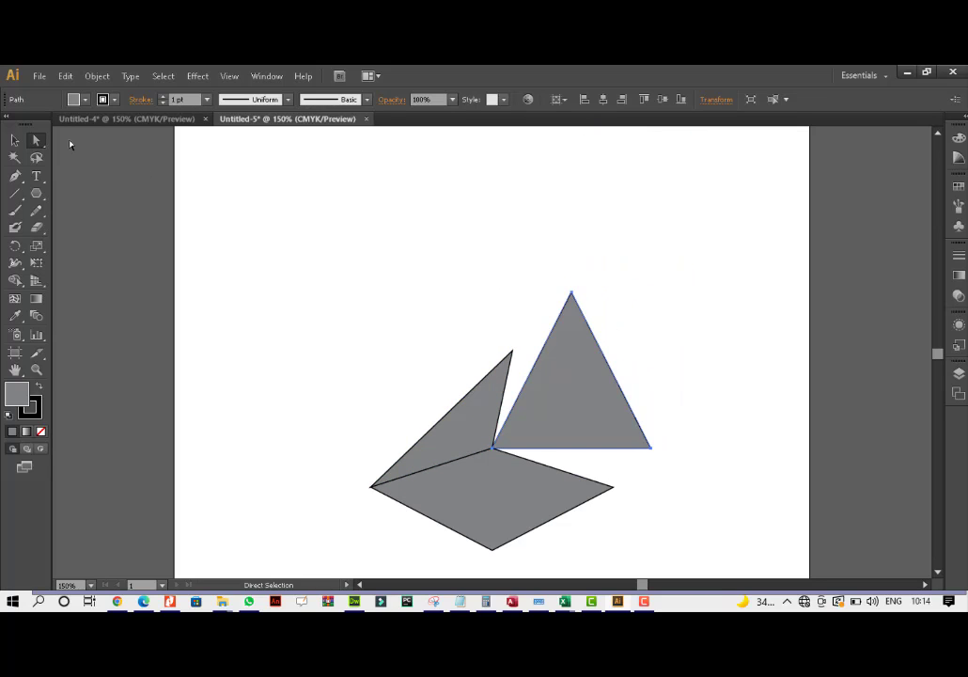
pyautogui.moveTo(654, 452); pyautogui.dragTo(613, 492)
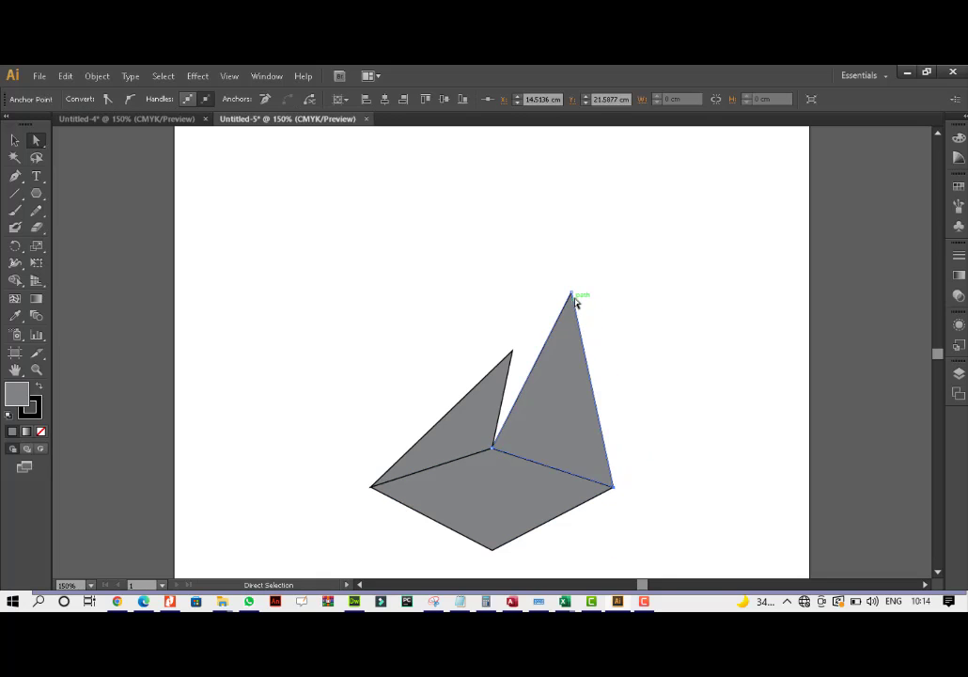
pyautogui.moveTo(575, 294); pyautogui.dragTo(512, 350)
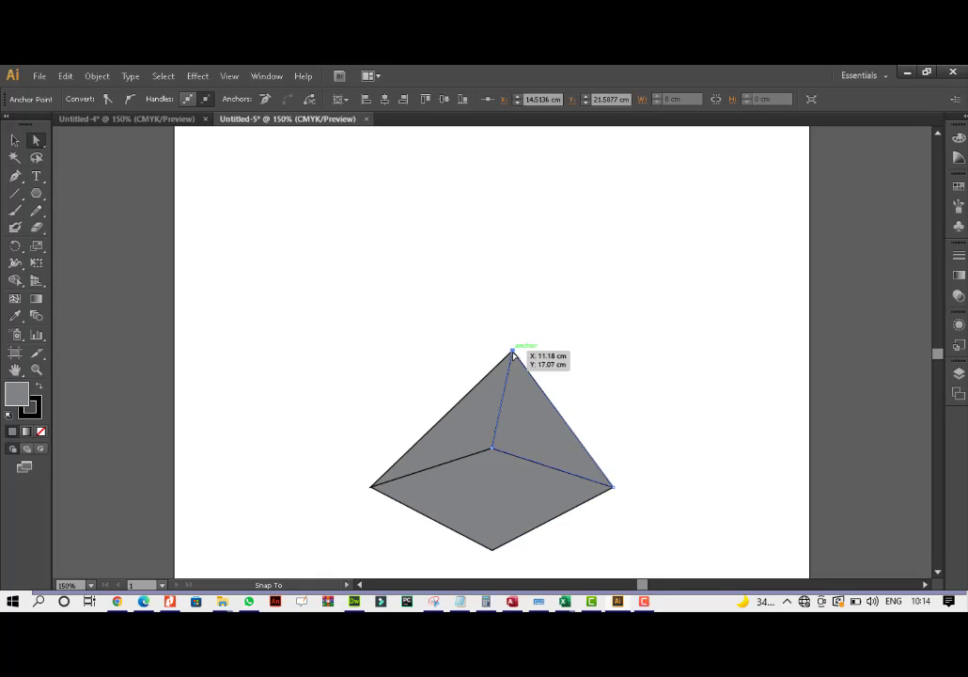
# Copy the remaining spare triangle and paste the duplicate above the pyramid.
pyautogui.scroll(3, 584, 373)
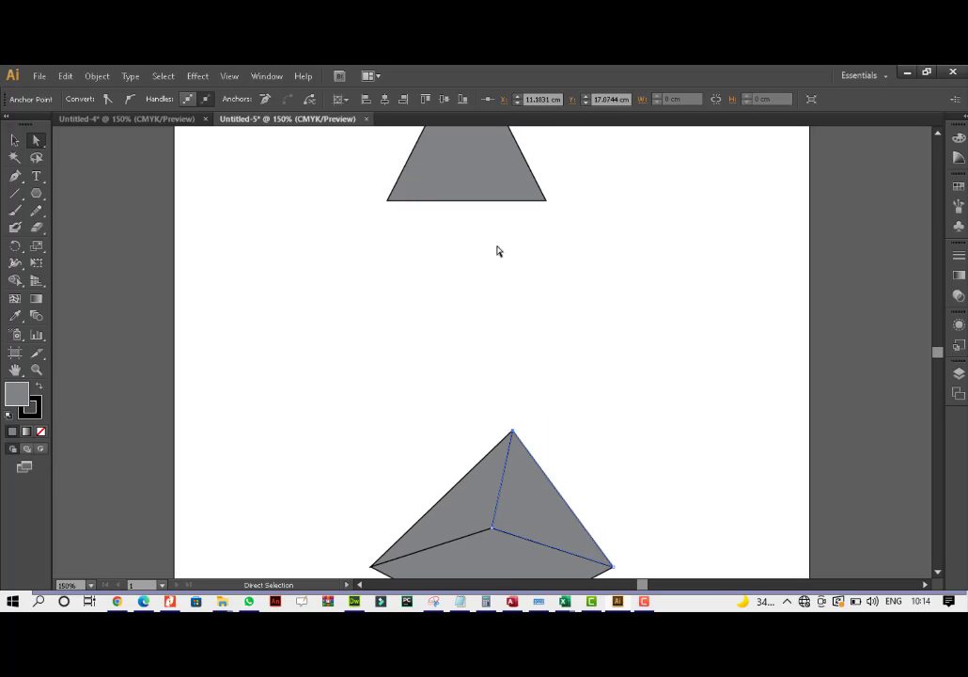
pyautogui.click(474, 184)
pyautogui.press('v')
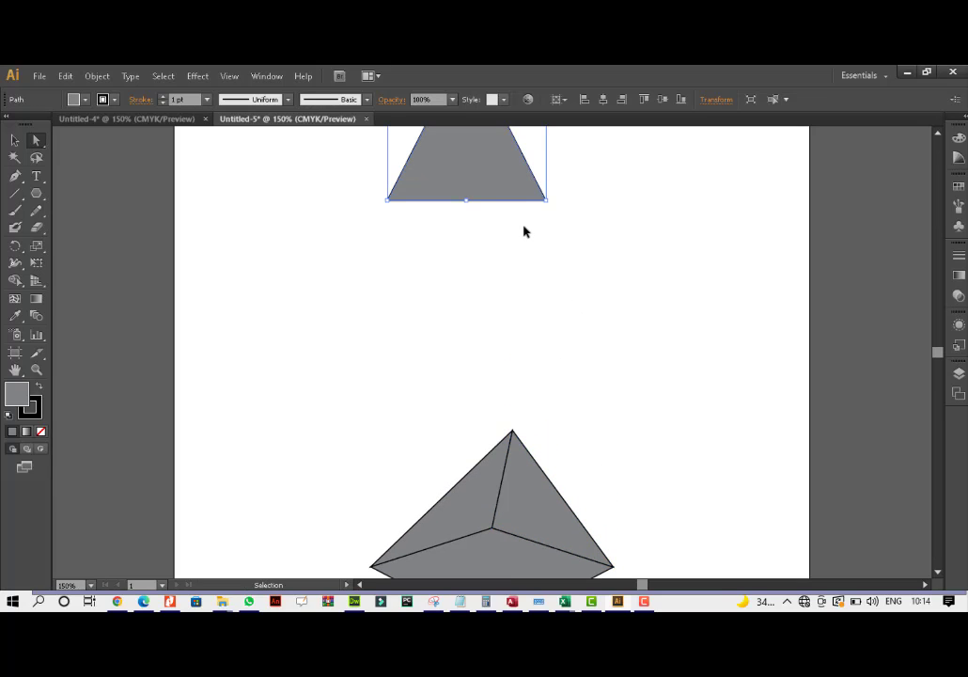
pyautogui.press('a')
pyautogui.hotkey('ctrl', 'v')
pyautogui.scroll(-3, 526, 385)
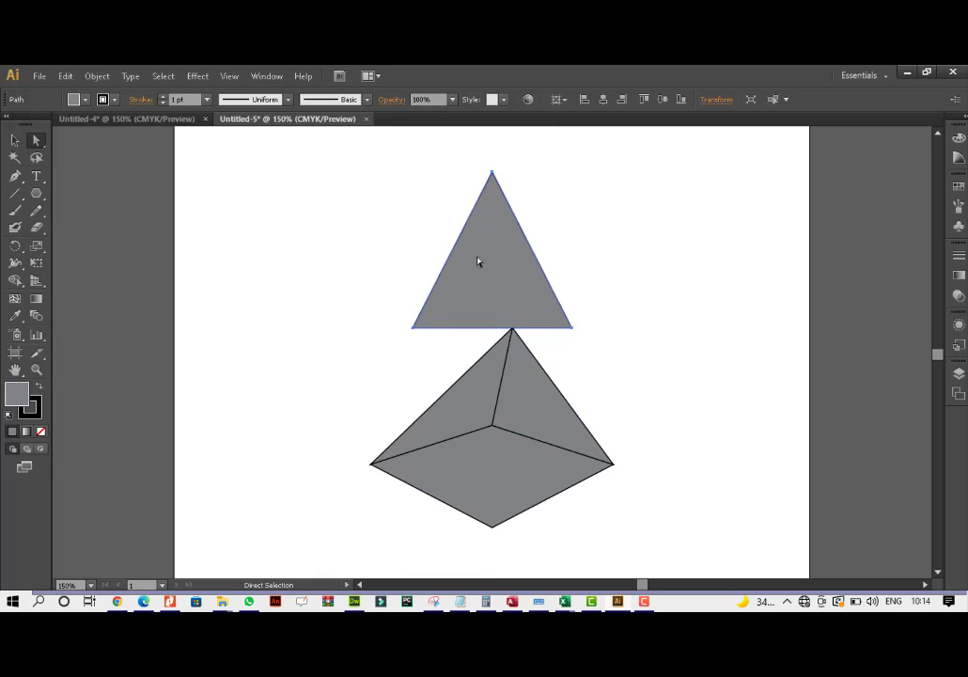
# Shape the pasted triangle into the front-left face by matching its corners to the base's left and front corners and the peak.
pyautogui.moveTo(478, 261); pyautogui.dragTo(435, 396)
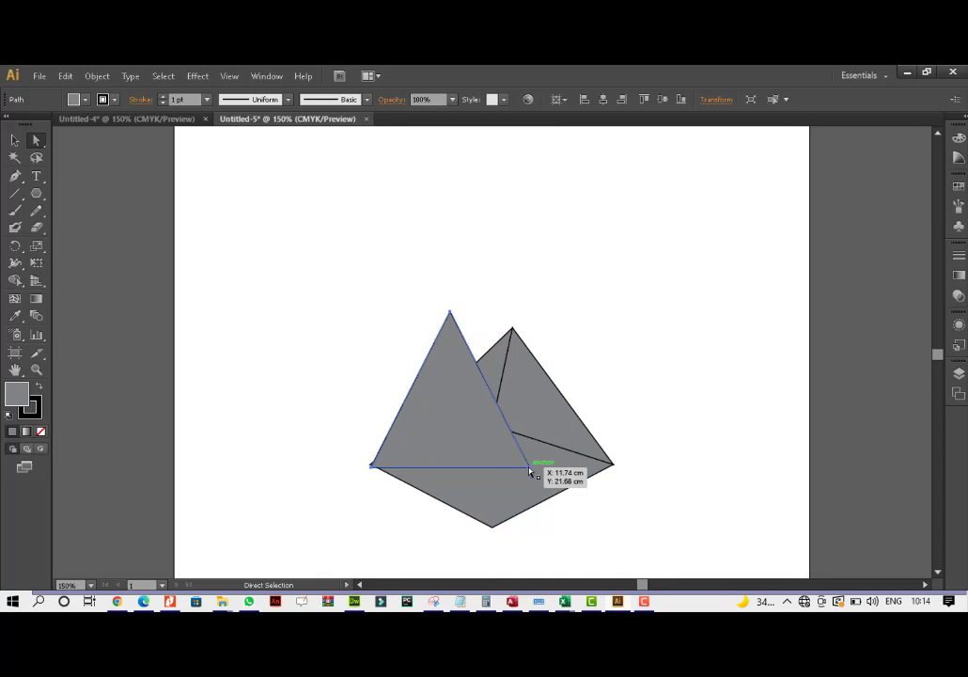
pyautogui.moveTo(530, 473)
pyautogui.mouseDown()
pyautogui.moveTo(513, 501)
pyautogui.moveTo(532, 465)
pyautogui.mouseUp()
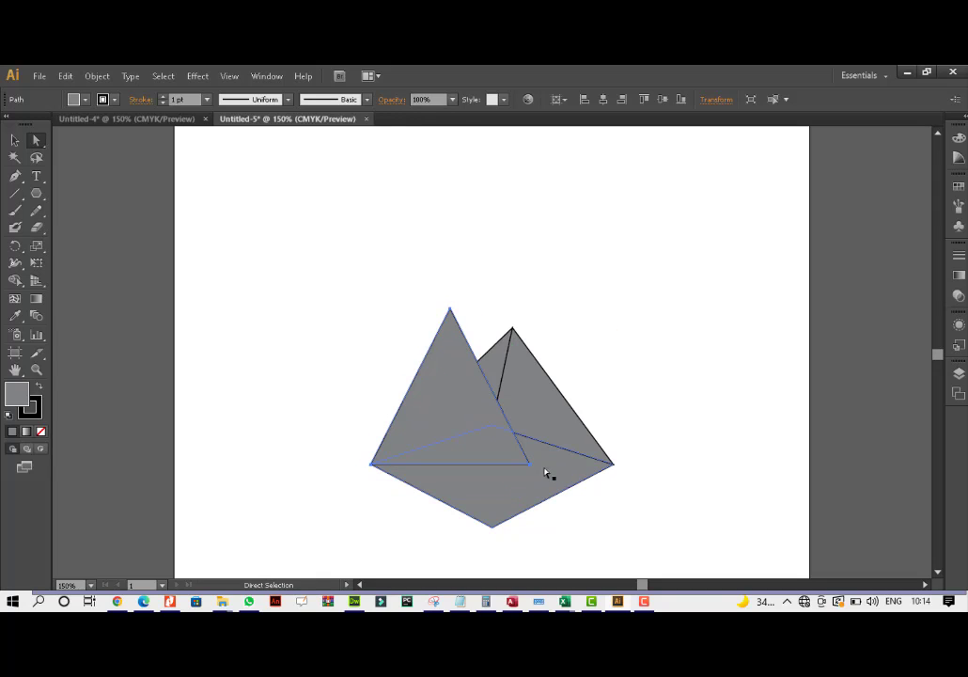
pyautogui.click(530, 465)
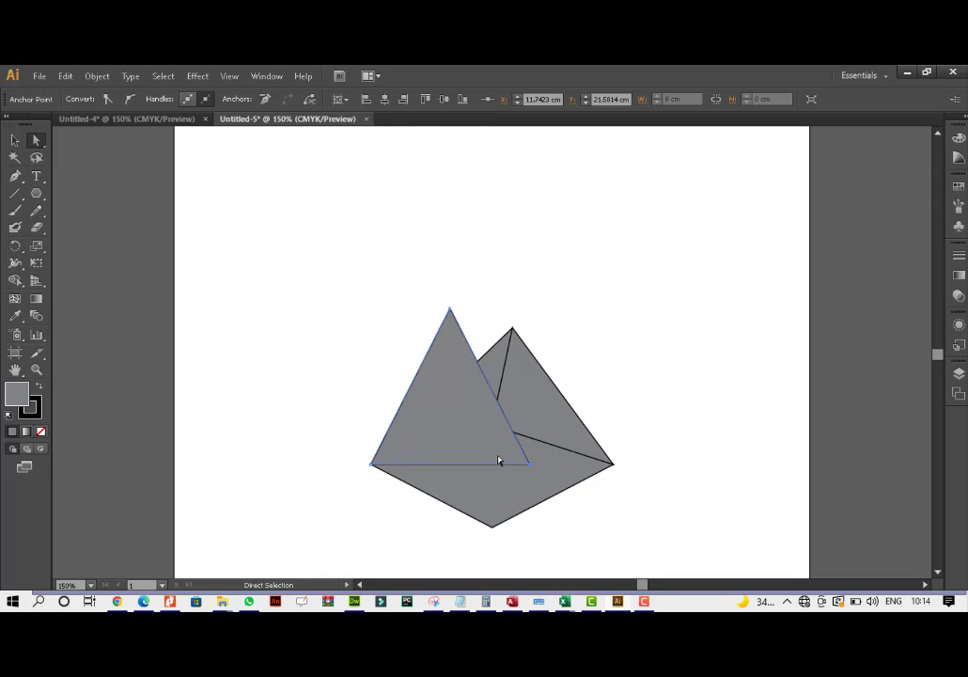
pyautogui.moveTo(530, 465); pyautogui.dragTo(492, 527)
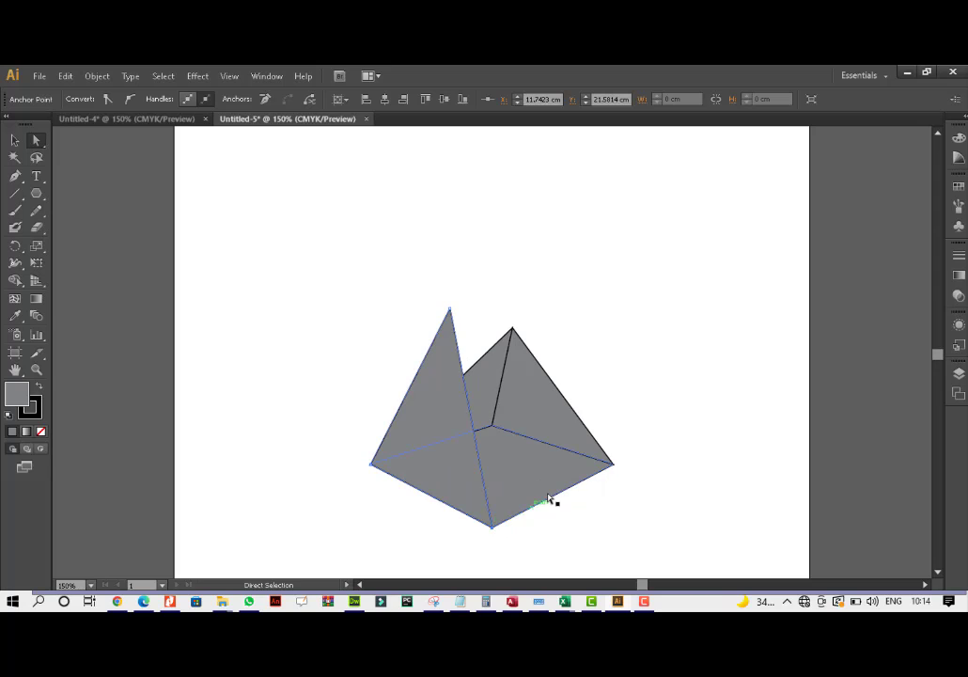
pyautogui.moveTo(451, 317); pyautogui.dragTo(515, 330)
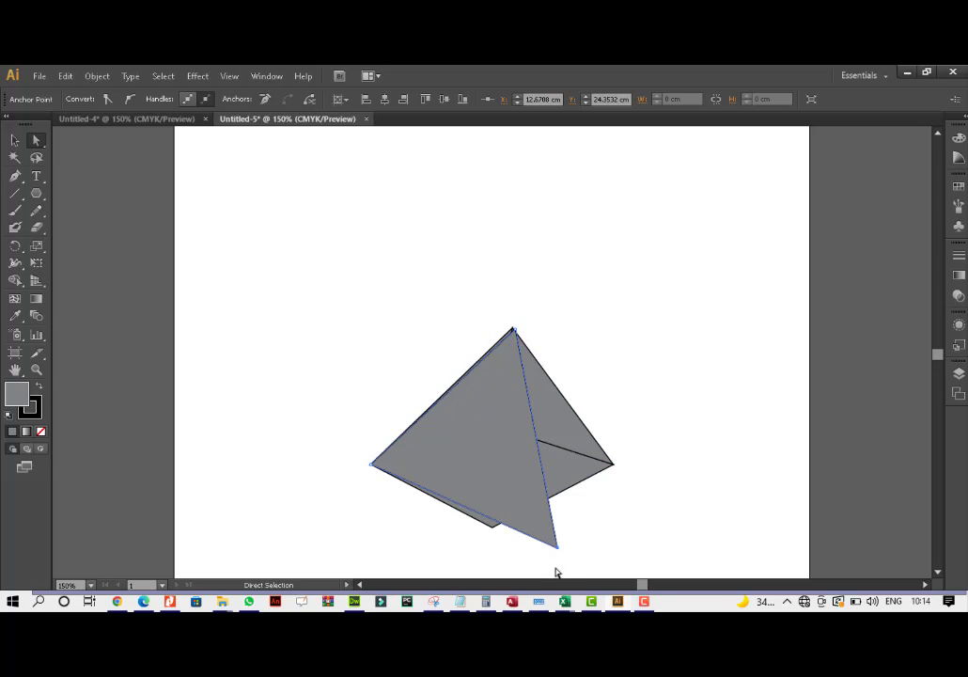
pyautogui.moveTo(558, 546); pyautogui.dragTo(493, 526)
# Move the spare triangle so its lower-left corner sits on the base's front corner, and deselect it.
pyautogui.scroll(1, 664, 467)
pyautogui.scroll(1, 665, 467)
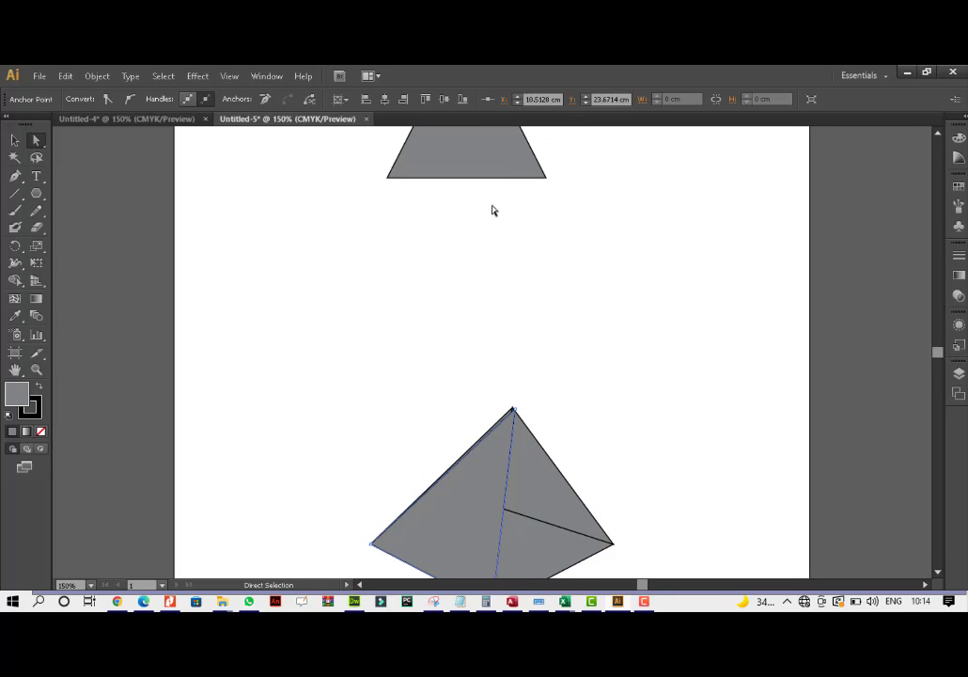
pyautogui.moveTo(494, 174); pyautogui.dragTo(642, 419)
pyautogui.scroll(-2, 658, 423)
pyautogui.moveTo(630, 328); pyautogui.dragTo(574, 510)
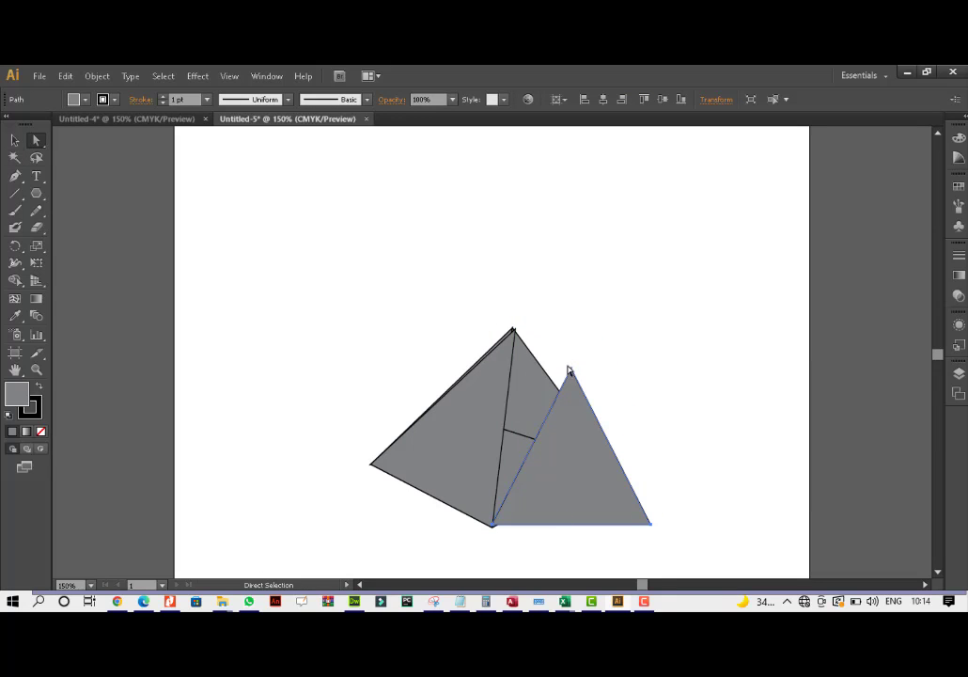
pyautogui.moveTo(569, 370); pyautogui.dragTo(515, 329)
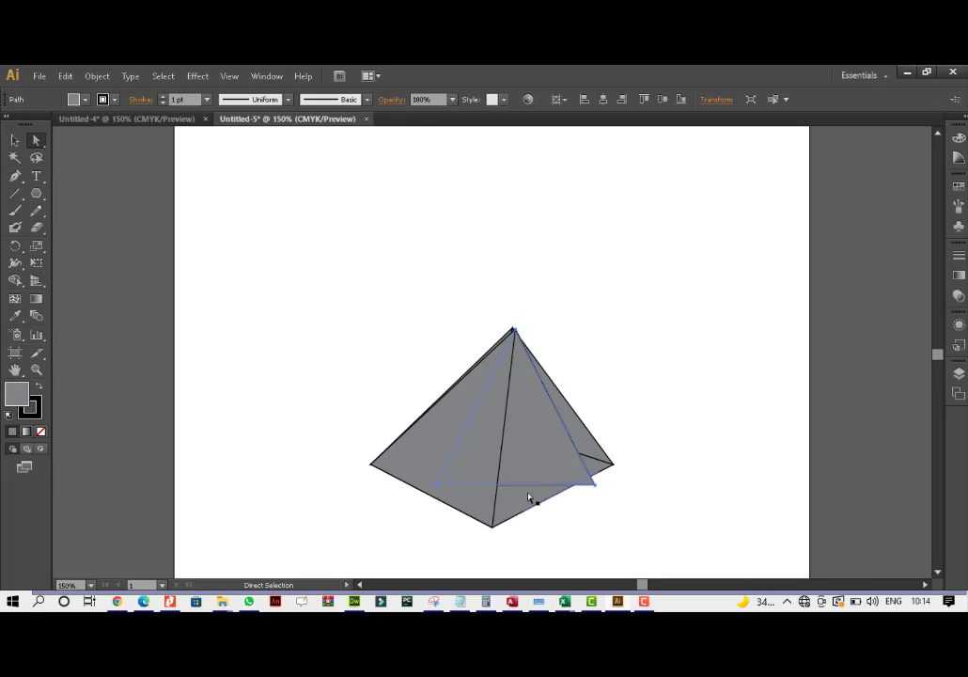
pyautogui.moveTo(557, 465); pyautogui.dragTo(613, 507)
pyautogui.click(606, 356)
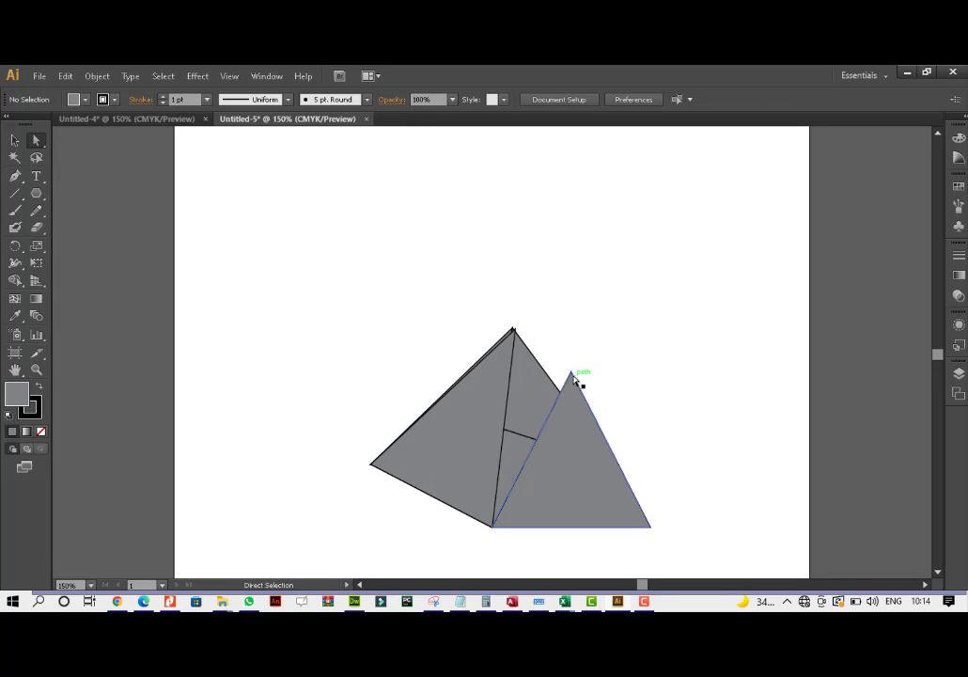
# Shape the spare triangle into the front-right face by matching its apex to the peak and its lower-right corner to the base's right corner.
pyautogui.moveTo(575, 377); pyautogui.dragTo(514, 330)
pyautogui.moveTo(651, 528); pyautogui.dragTo(614, 464)
pyautogui.click(647, 475)
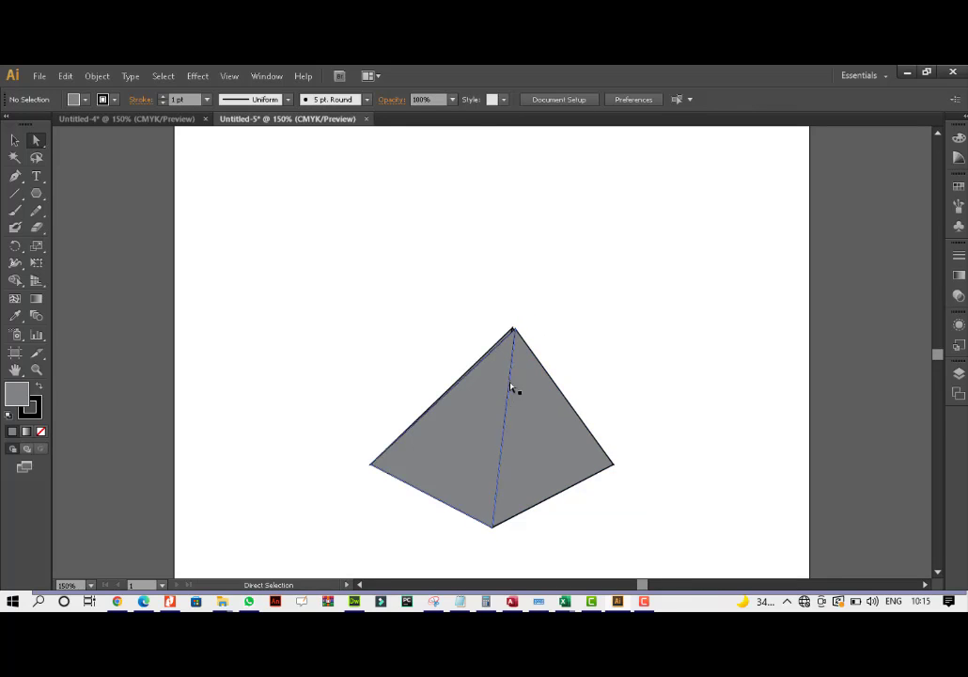
# Snap the offset apexes of the front faces onto the pyramid's peak to close the gap at the tip.
pyautogui.hotkey('ctrl', '+')
pyautogui.hotkey('ctrl', '+')
pyautogui.hotkey('ctrl', '+')
pyautogui.hotkey('ctrl', '+')
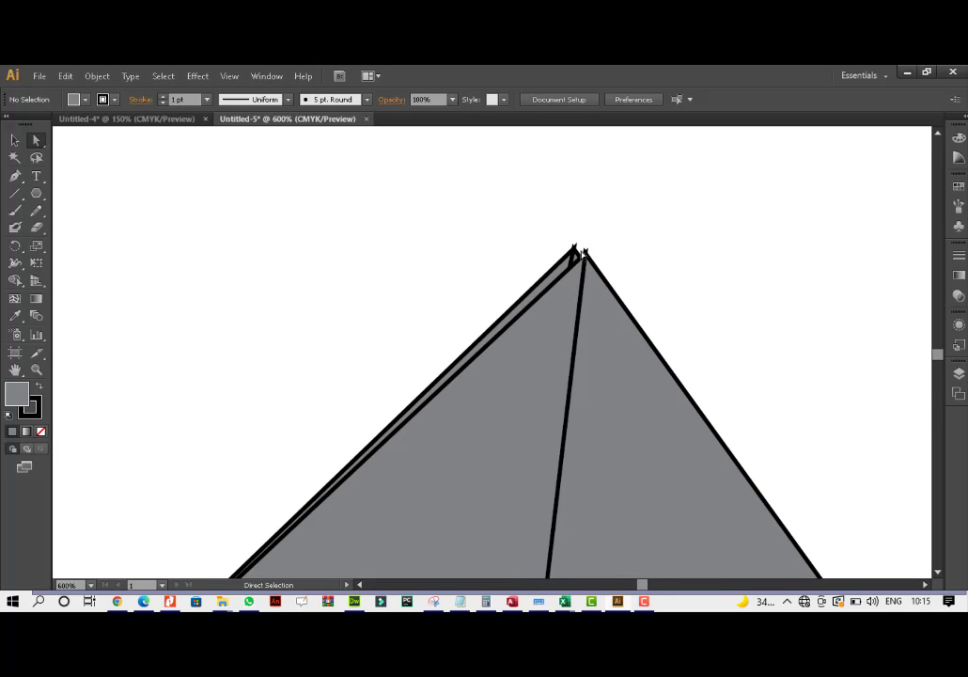
pyautogui.moveTo(583, 253); pyautogui.dragTo(576, 251)
pyautogui.click(609, 251)
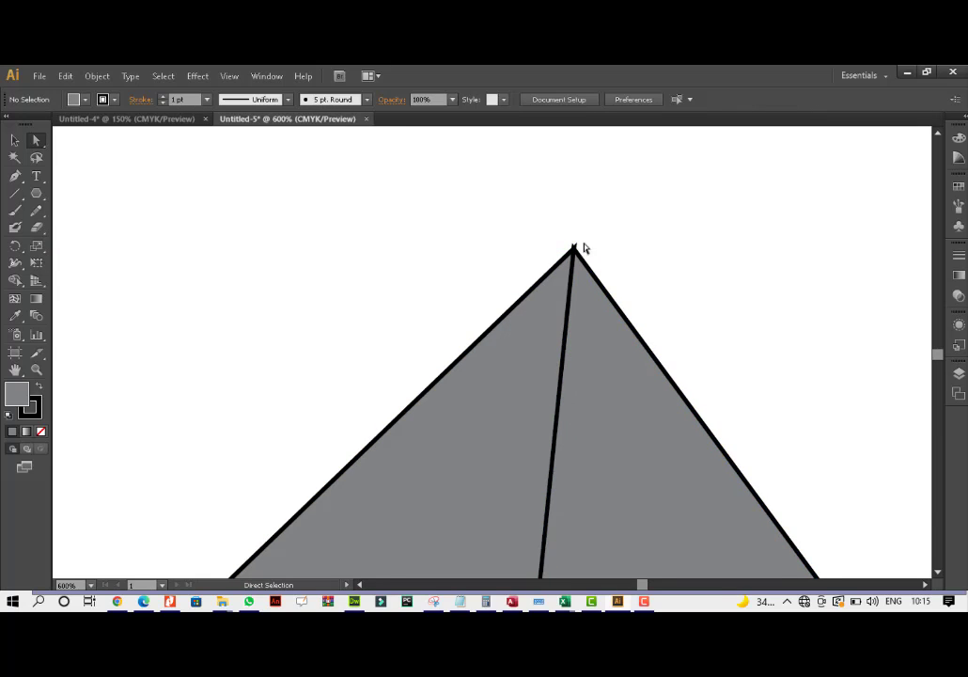
# Show the document grid behind the pyramid.
pyautogui.scroll(-3, 664, 396)
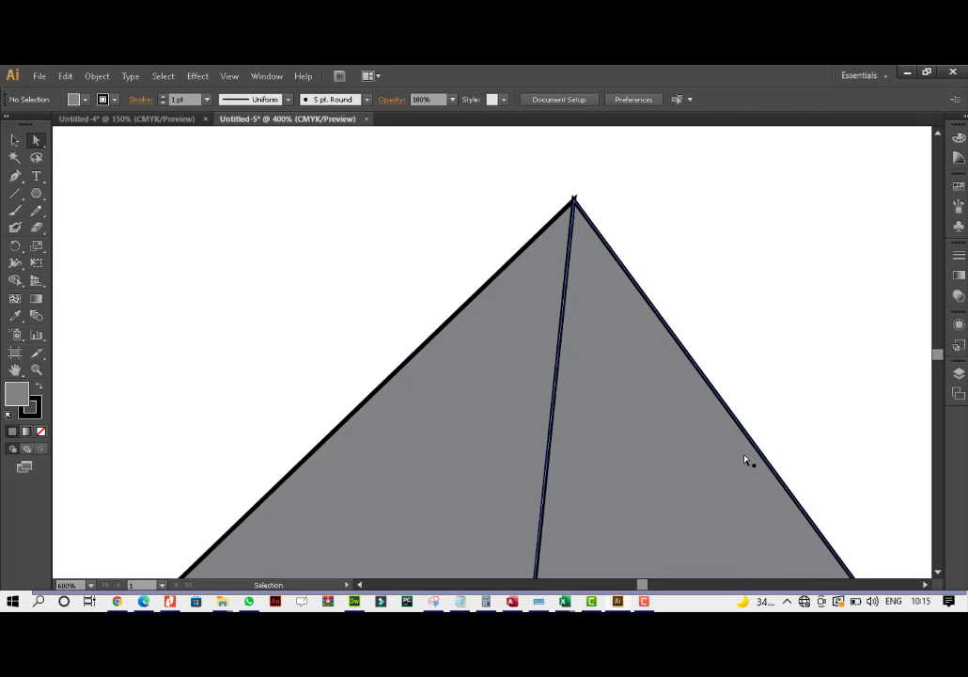
pyautogui.hotkey('ctrl', '-')
pyautogui.hotkey('ctrl', '-')
pyautogui.scroll(-1, 744, 459)
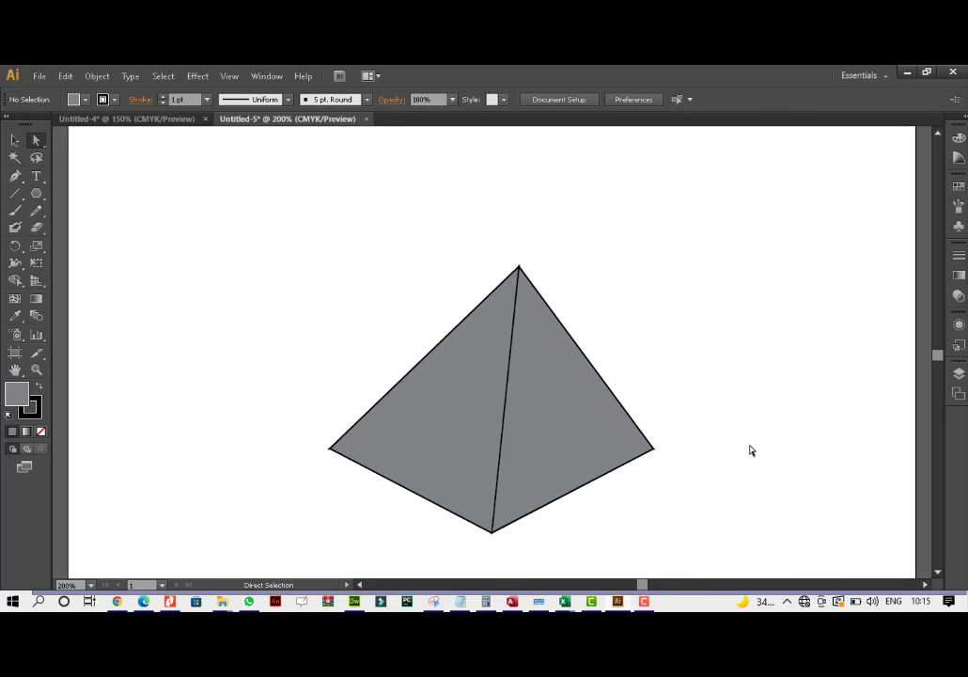
pyautogui.scroll(-2, 750, 450)
pyautogui.hotkey('ctrl', '-')
pyautogui.hotkey('ctrl', '-')
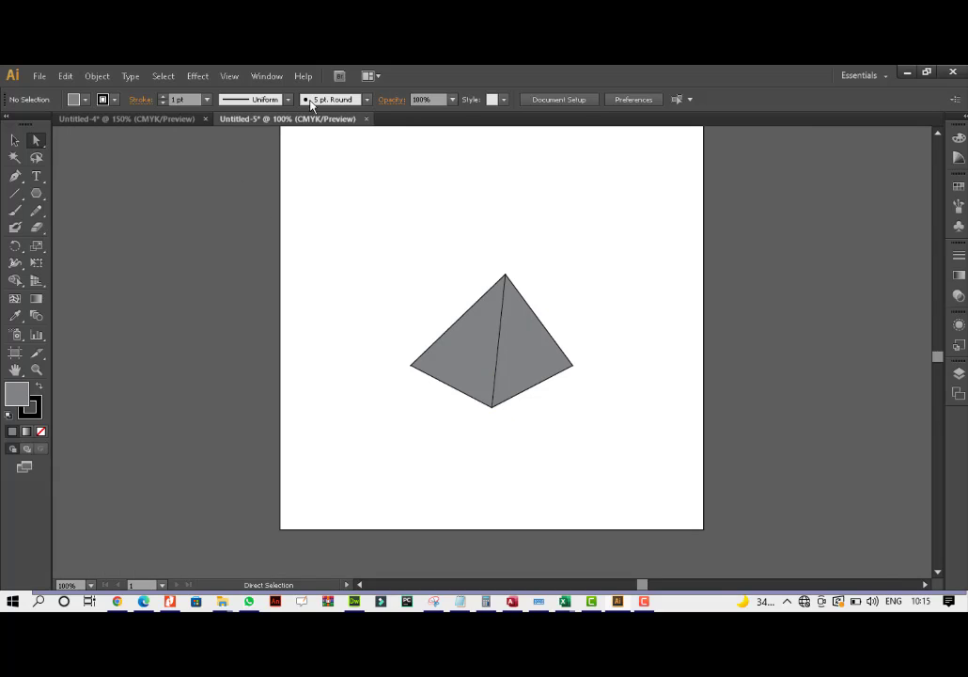
pyautogui.click(228, 77)
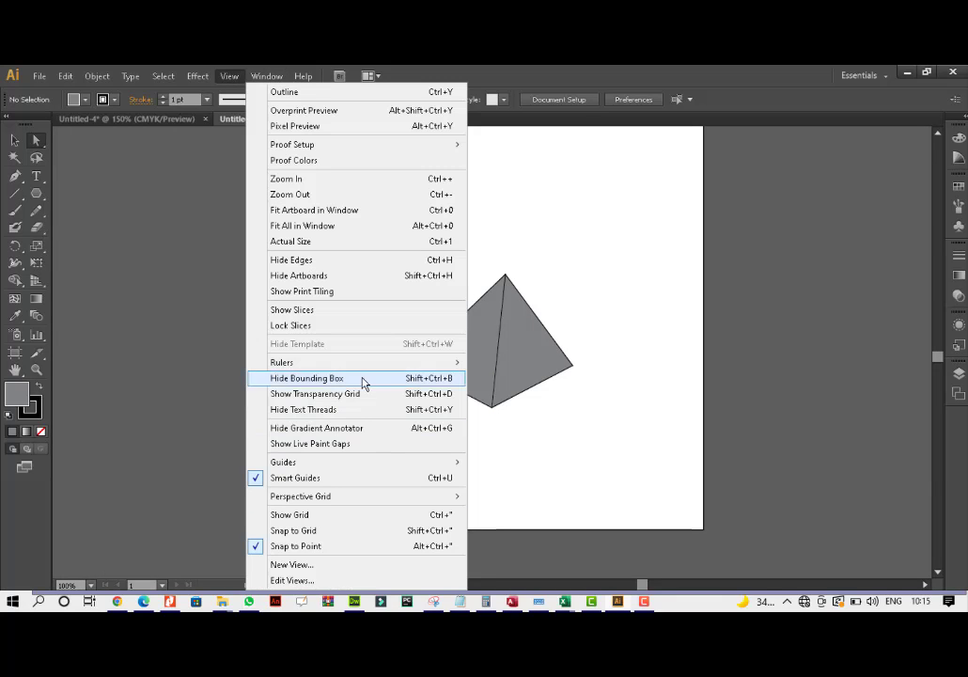
pyautogui.moveTo(381, 465)
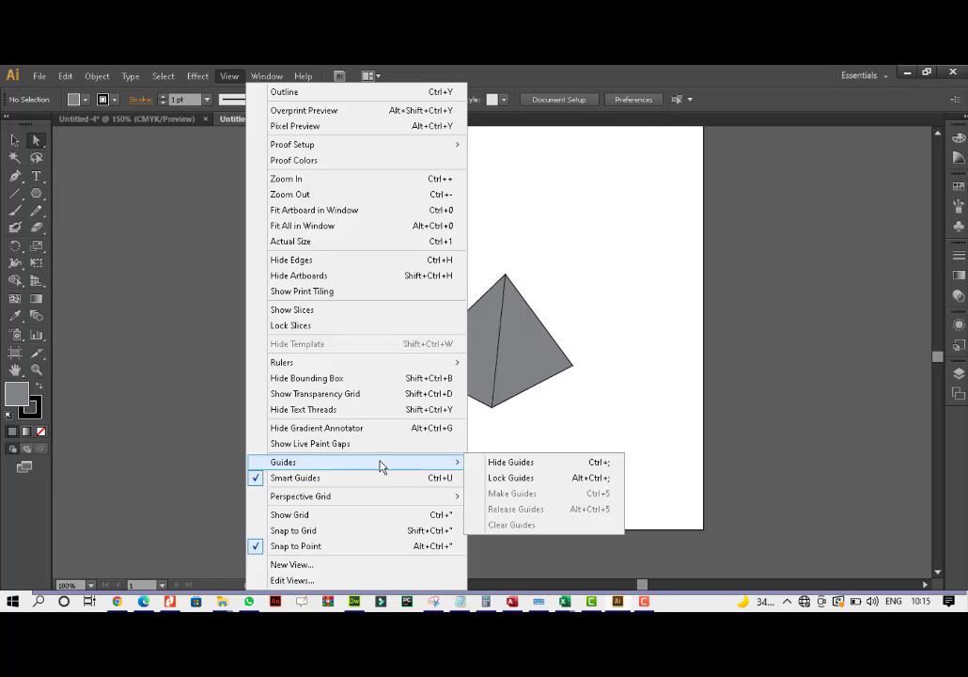
pyautogui.click(411, 518)
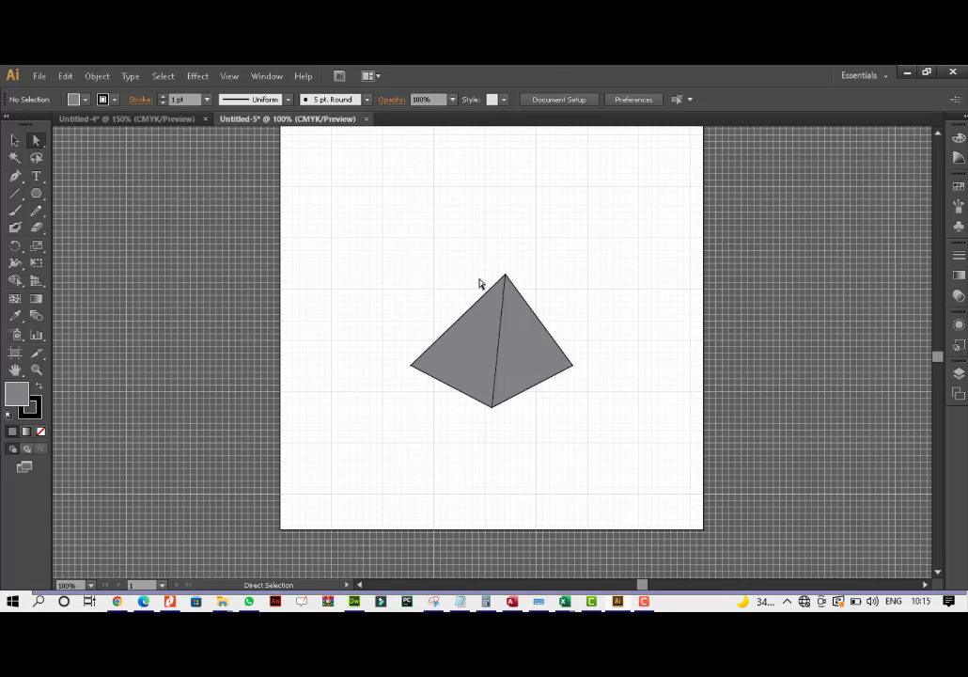
# Select the pyramid's base and all triangular faces and group them.
pyautogui.moveTo(388, 241); pyautogui.dragTo(634, 463)
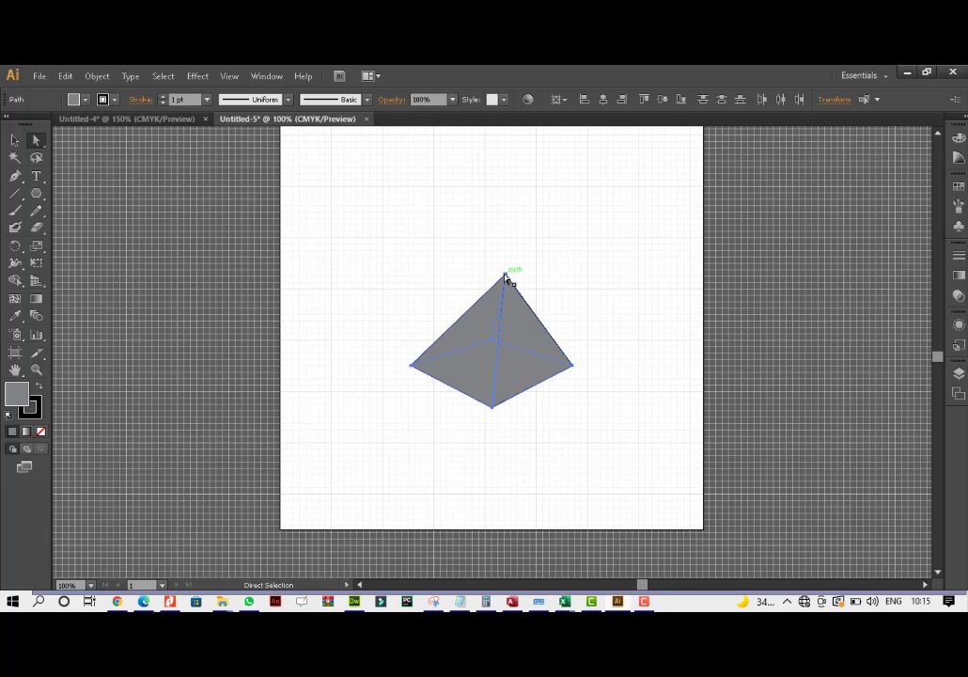
pyautogui.rightClick(499, 331)
pyautogui.click(562, 391)
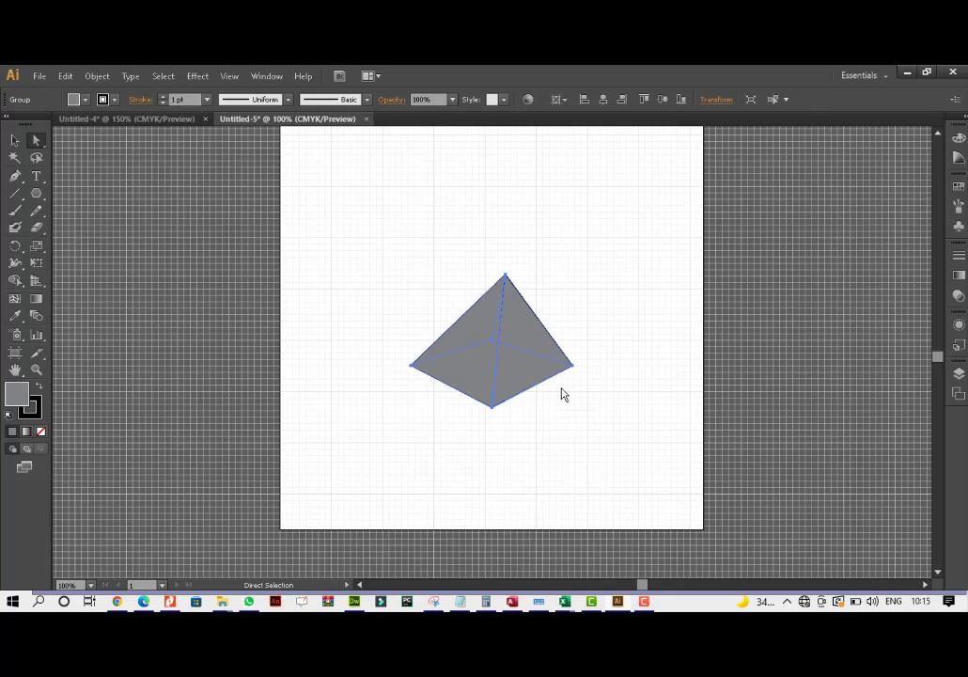
# Try to shift the pyramid's peak to the left by its apex anchor, and undo the move.
pyautogui.hotkey('ctrl', '+')
pyautogui.hotkey('ctrl', '+')
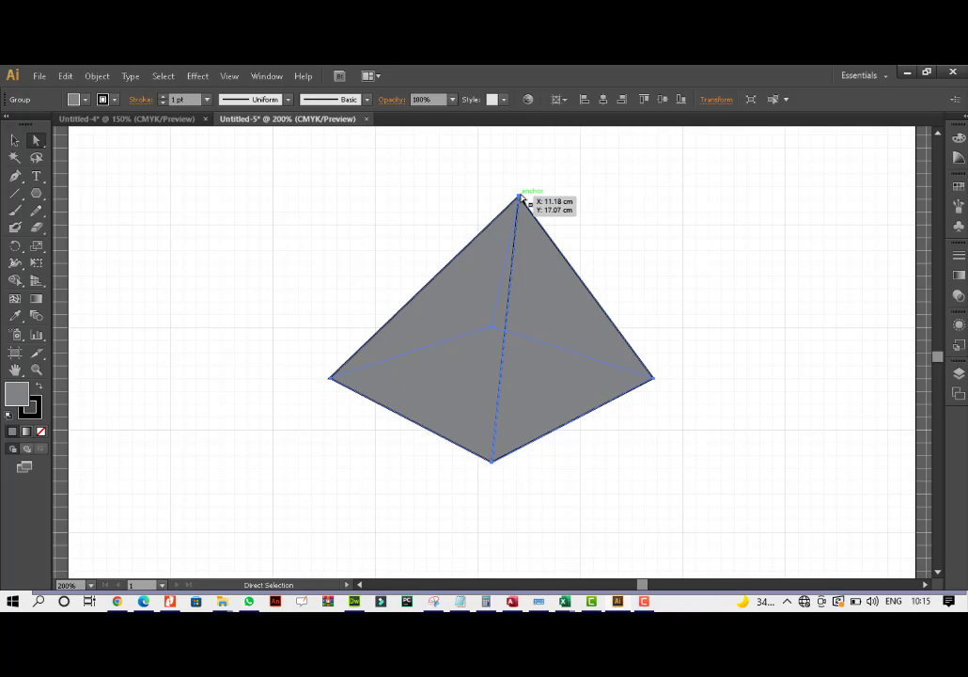
pyautogui.moveTo(519, 199); pyautogui.dragTo(497, 195)
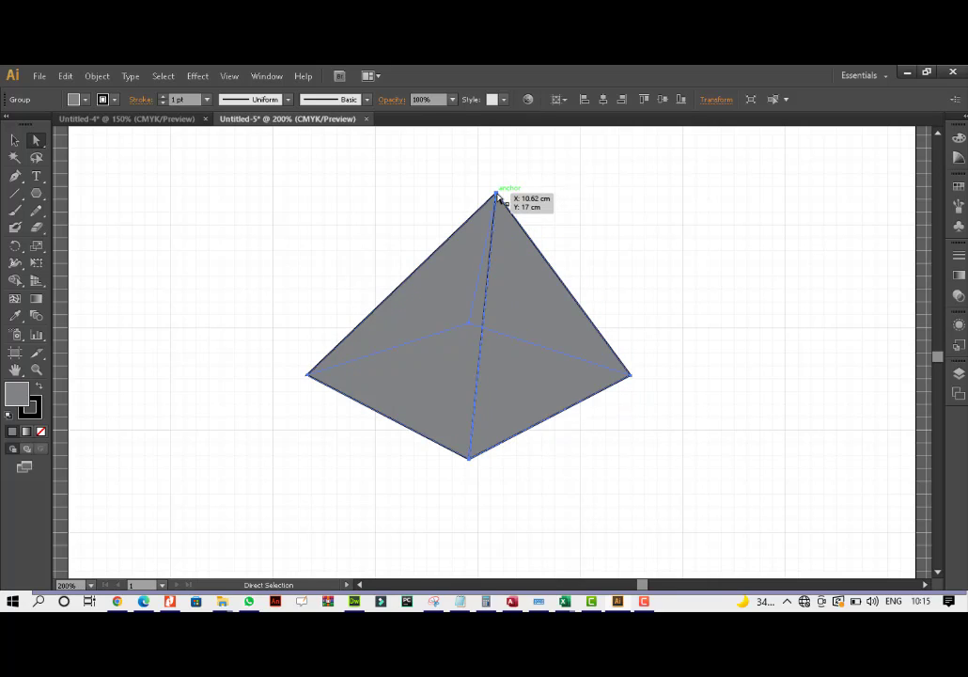
pyautogui.hotkey('ctrl', 'z')
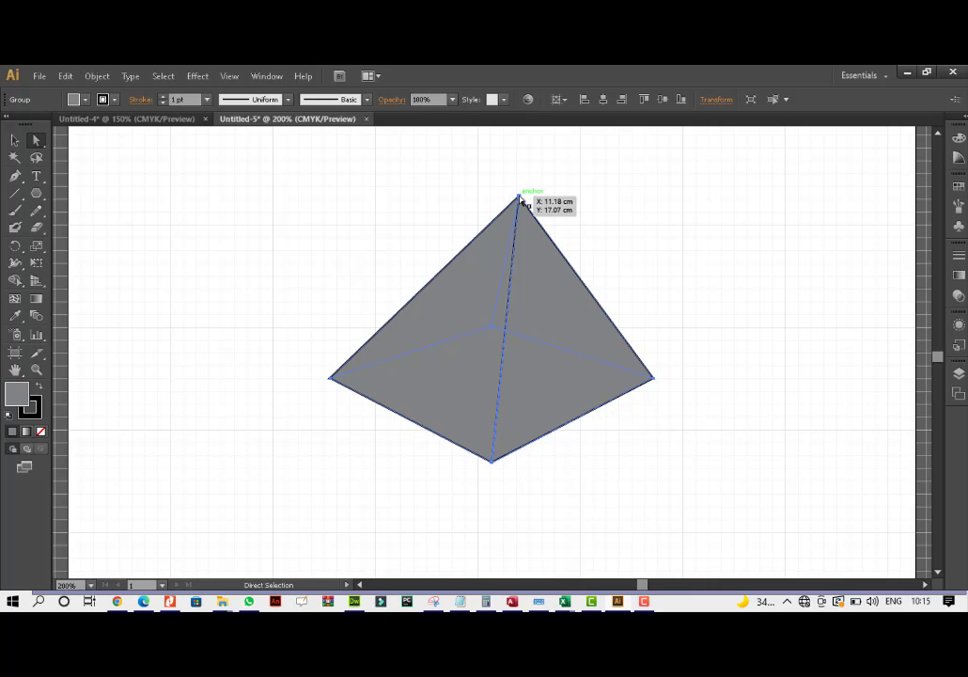
# Move only the pyramid's shared apex to the left so the peak stands more centrally above the base, and deselect it.
pyautogui.moveTo(515, 197); pyautogui.dragTo(482, 196)
pyautogui.click(525, 197)
pyautogui.click(525, 198)
pyautogui.click(601, 233)
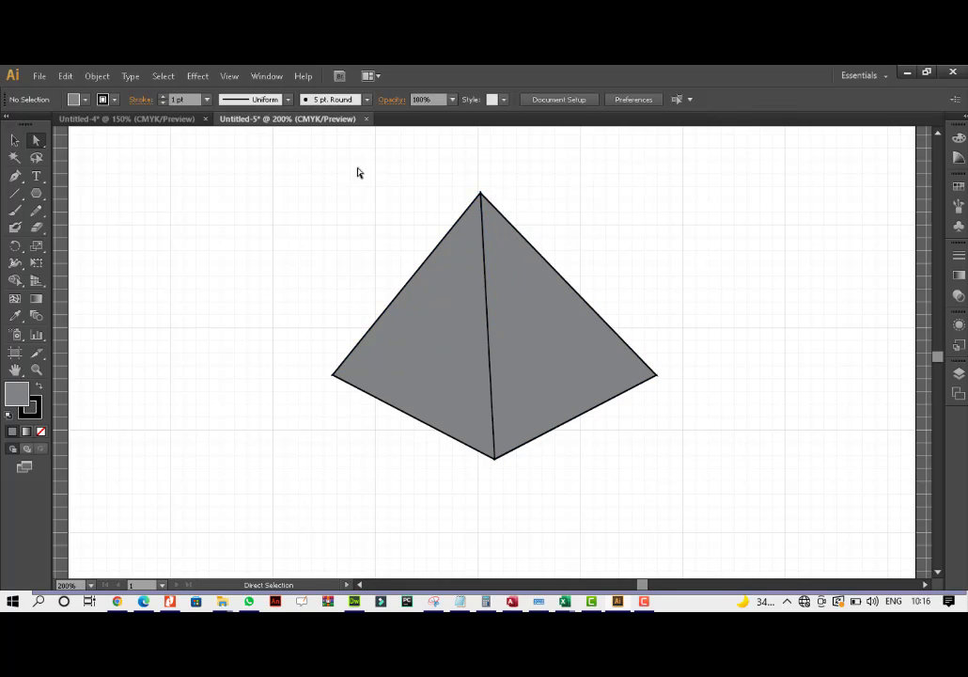
pyautogui.moveTo(359, 171); pyautogui.dragTo(686, 500)
pyautogui.hotkey('ctrl', '-')
pyautogui.hotkey('ctrl', '-')
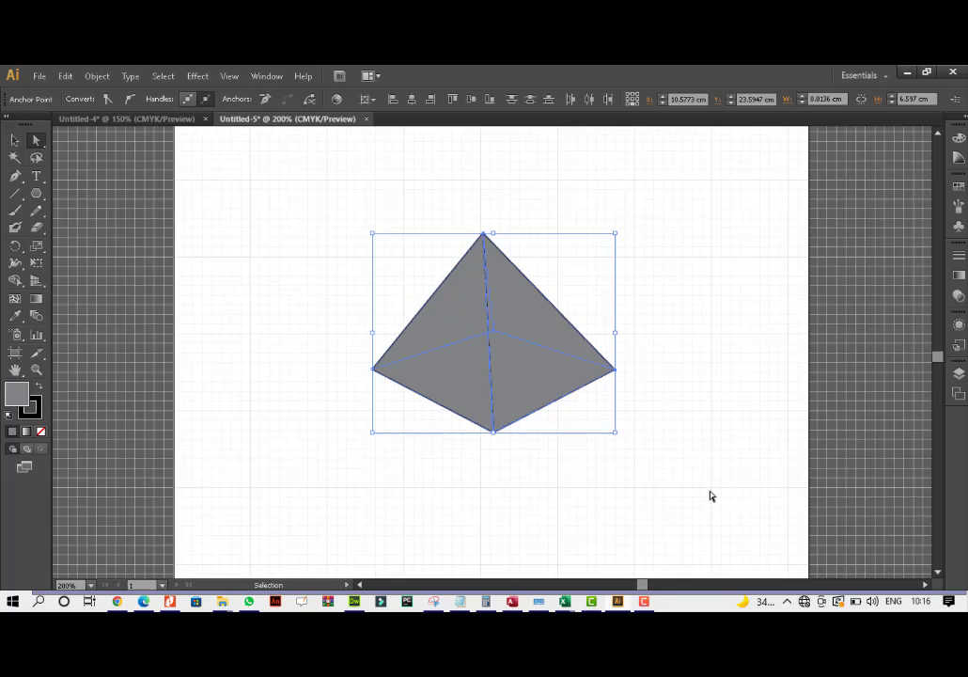
pyautogui.click(655, 444)
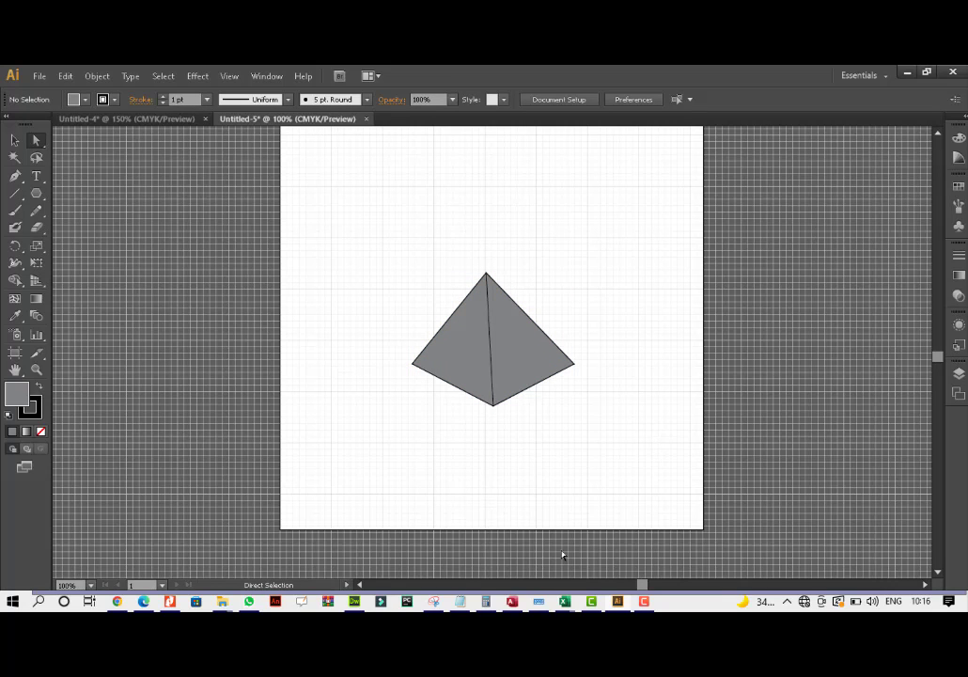
pyautogui.click(917, 73)
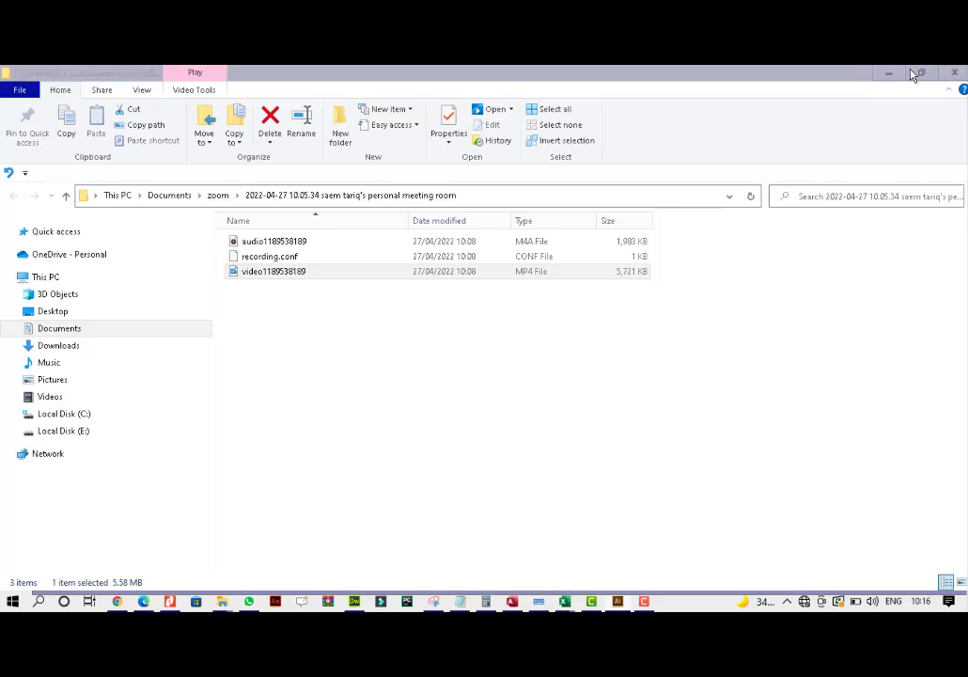
pyautogui.click(646, 606)
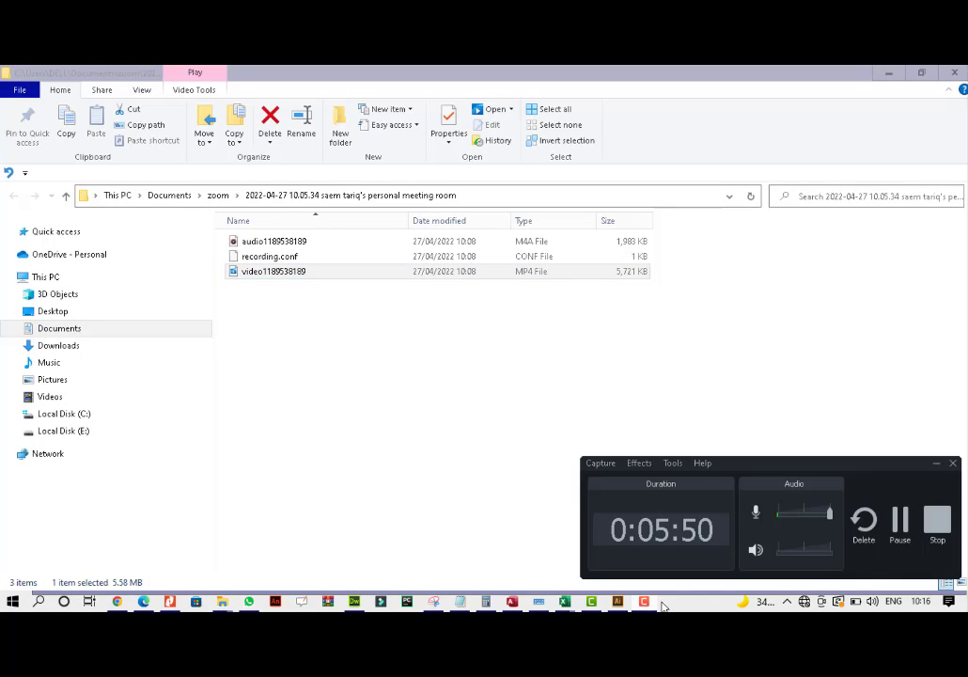